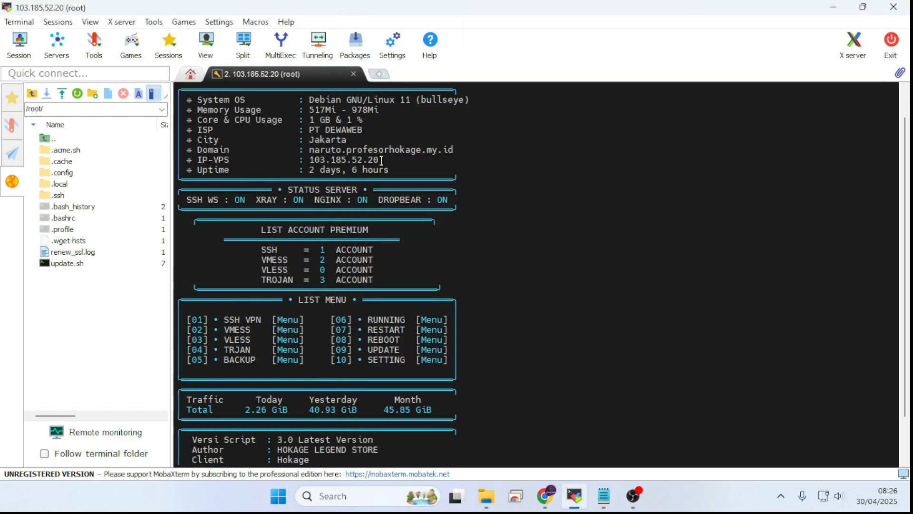
# Step: Copy the server's IP-VPS address from the system information block in the terminal
pyautogui.moveTo(381, 160); pyautogui.dragTo(309, 161)
pyautogui.rightClick(321, 163)
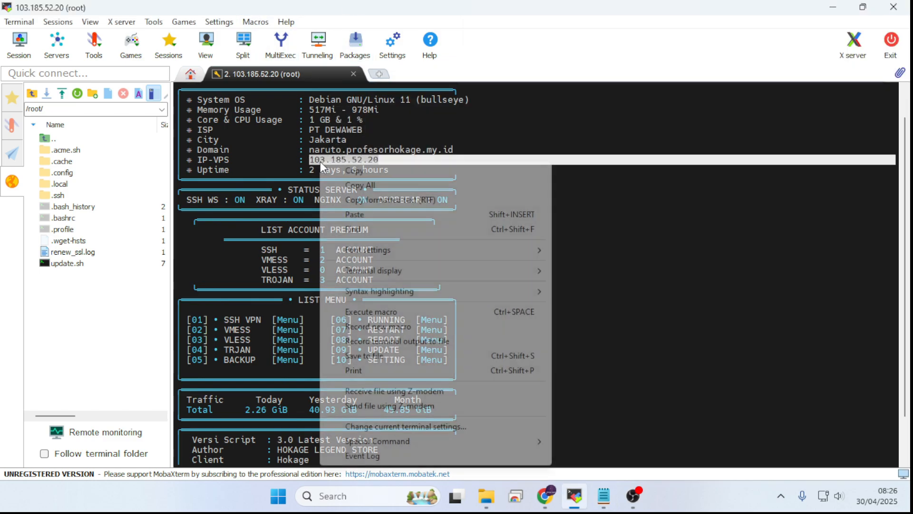
pyautogui.click(354, 171)
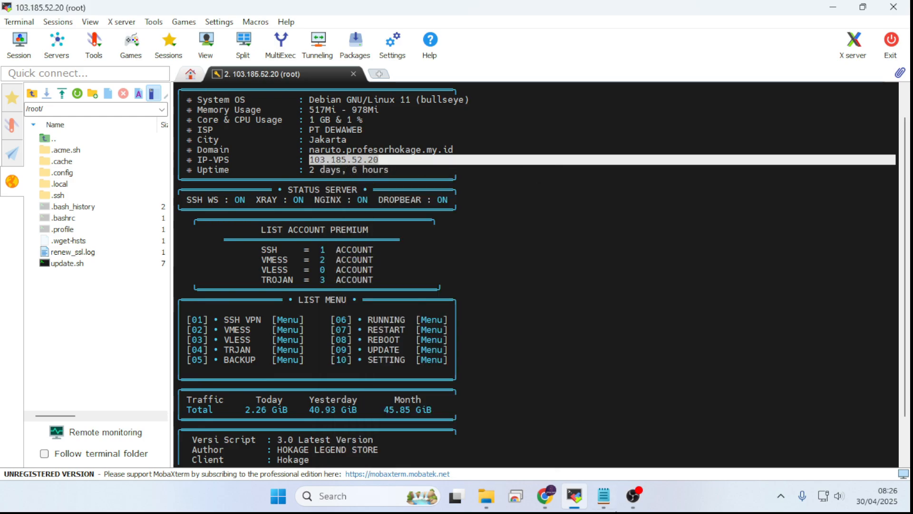
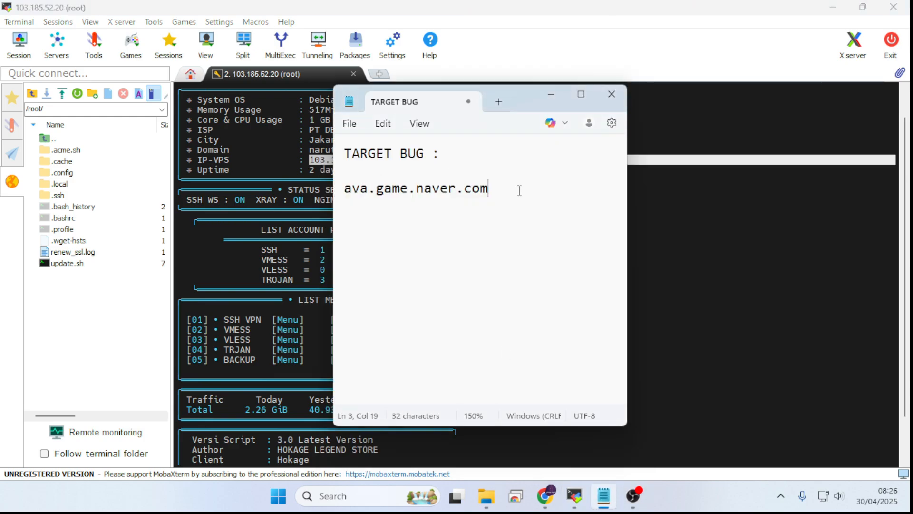
# Step: Paste the copied server IP 103.185.52.20 into the TARGET BUG note, two blank lines below ava.game.naver.com
pyautogui.press('Return')
pyautogui.press('Return')
pyautogui.press('Return')
pyautogui.write('103.185.52.20')
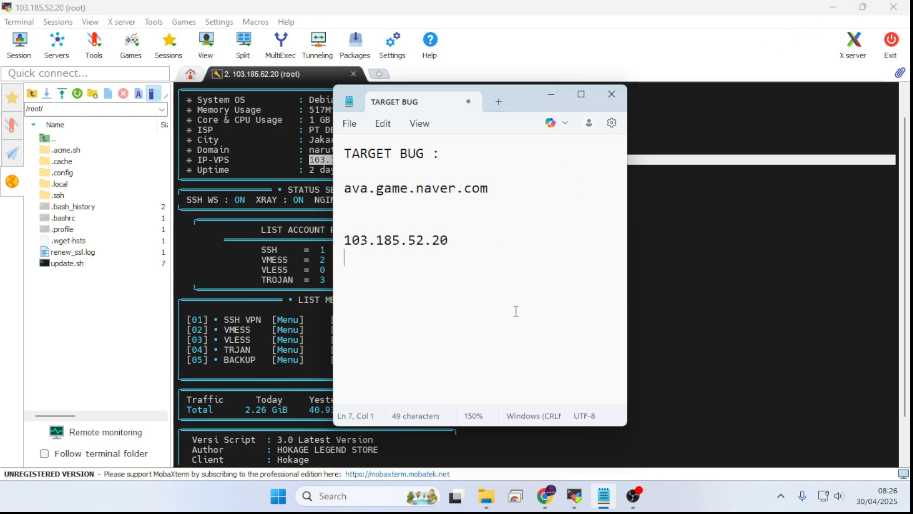
pyautogui.moveTo(448, 240); pyautogui.dragTo(360, 241)
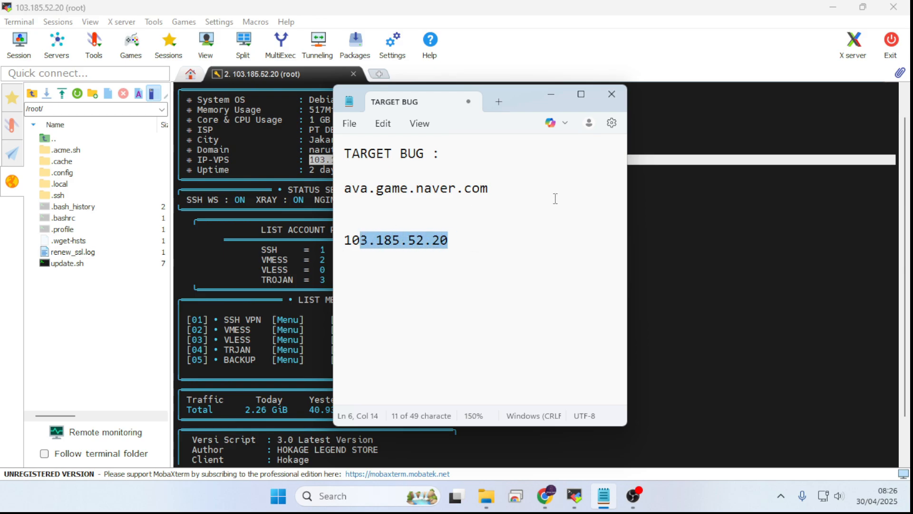
pyautogui.moveTo(555, 199); pyautogui.dragTo(353, 190)
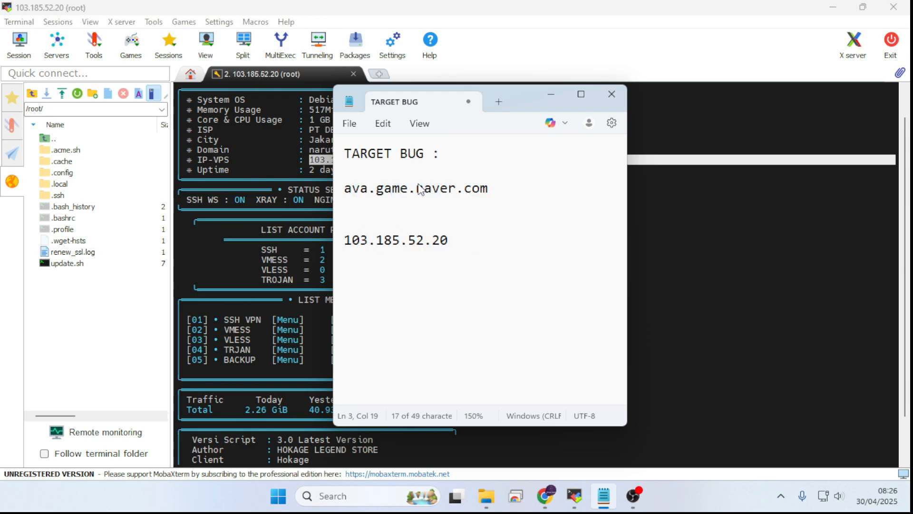
pyautogui.moveTo(495, 189)
pyautogui.mouseDown()
pyautogui.moveTo(343, 190)
pyautogui.moveTo(495, 195)
pyautogui.mouseUp()
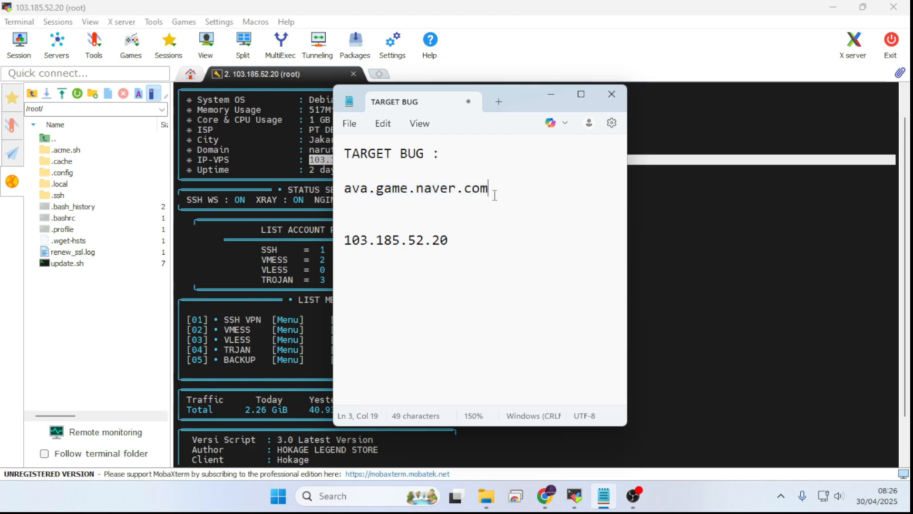
pyautogui.moveTo(498, 188); pyautogui.dragTo(413, 186)
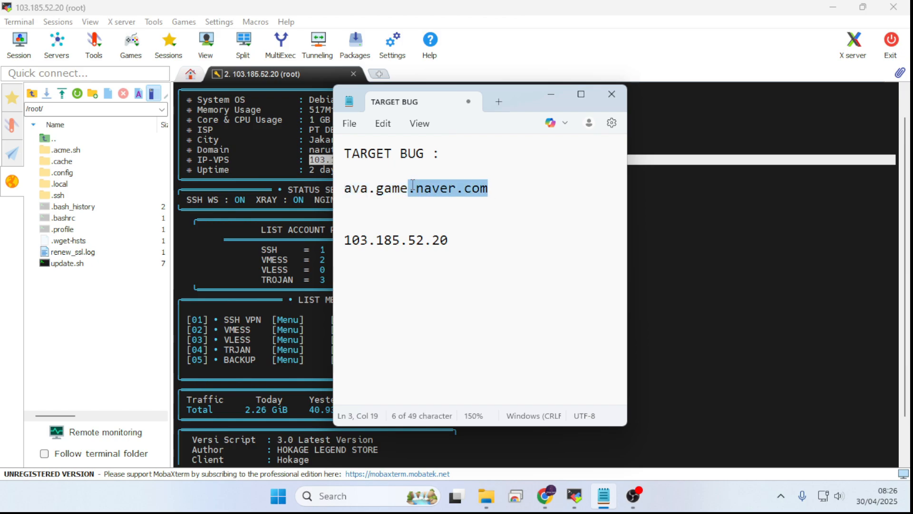
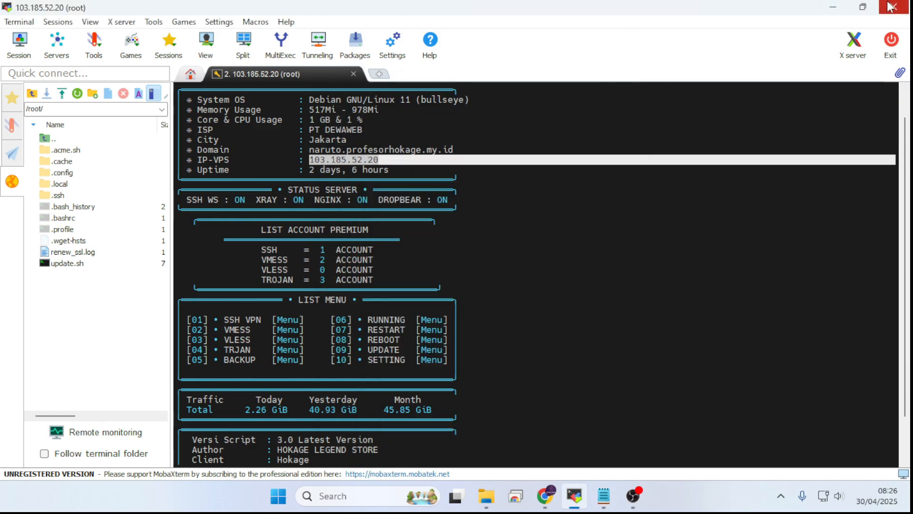
# Step: Switch to the Cloudflare dashboard in Chrome and open the DNS records of the domain profesorhokage.my.id
pyautogui.click(832, 9)
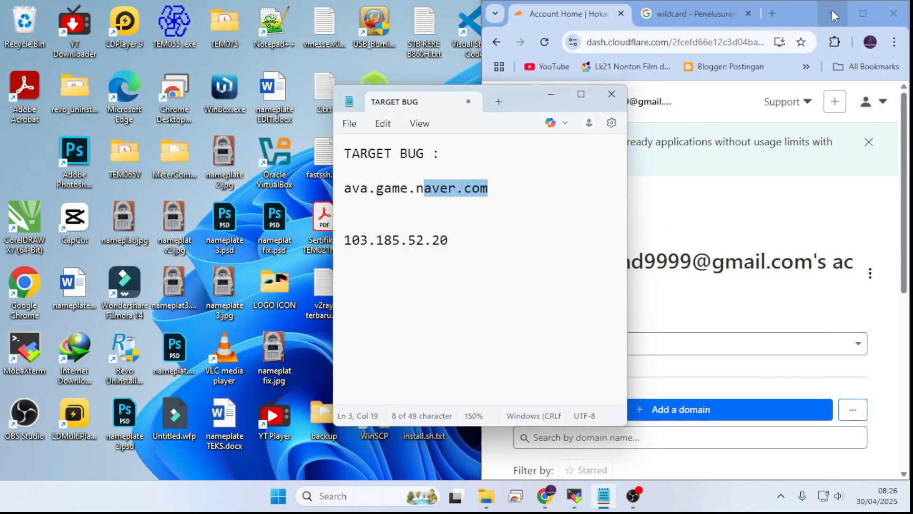
pyautogui.moveTo(867, 9)
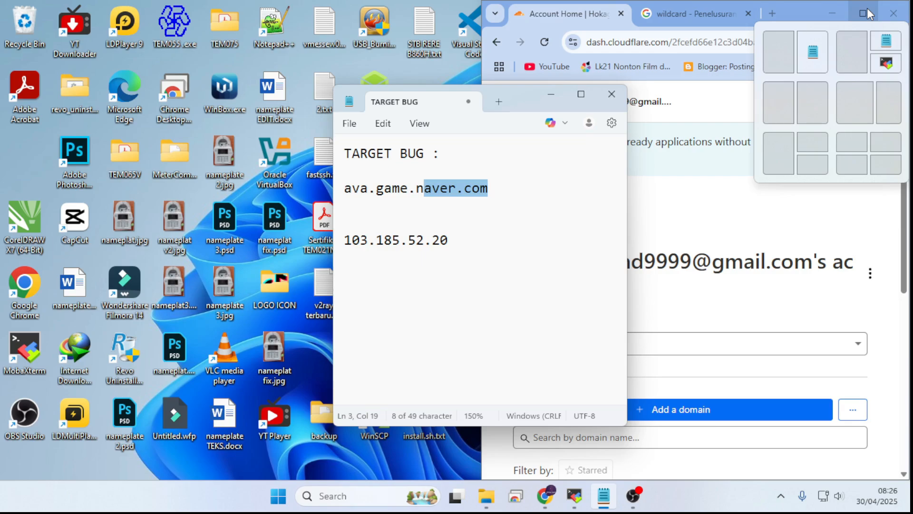
pyautogui.click(867, 7)
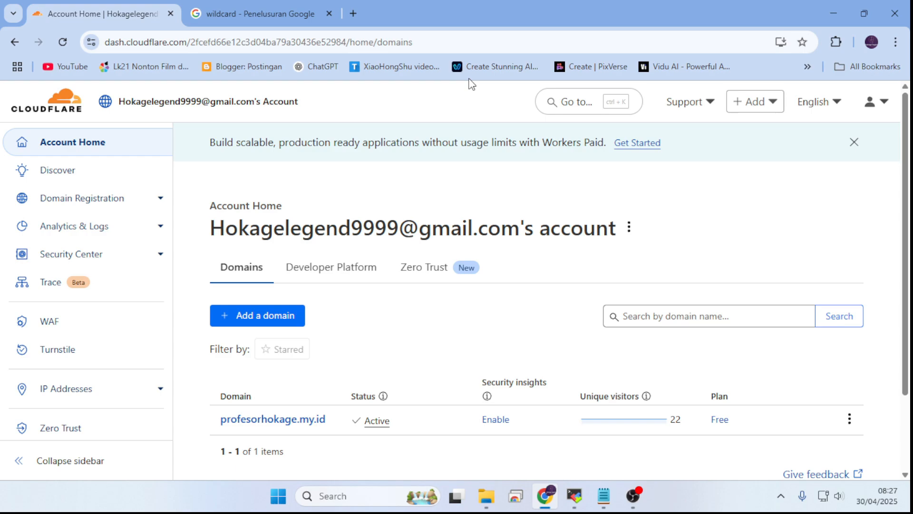
pyautogui.scroll(-2, 566, 160)
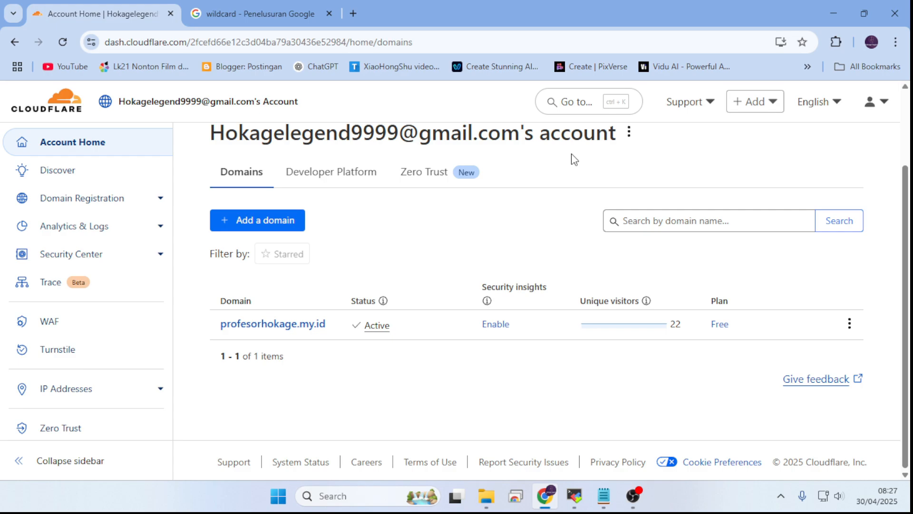
pyautogui.click(296, 324)
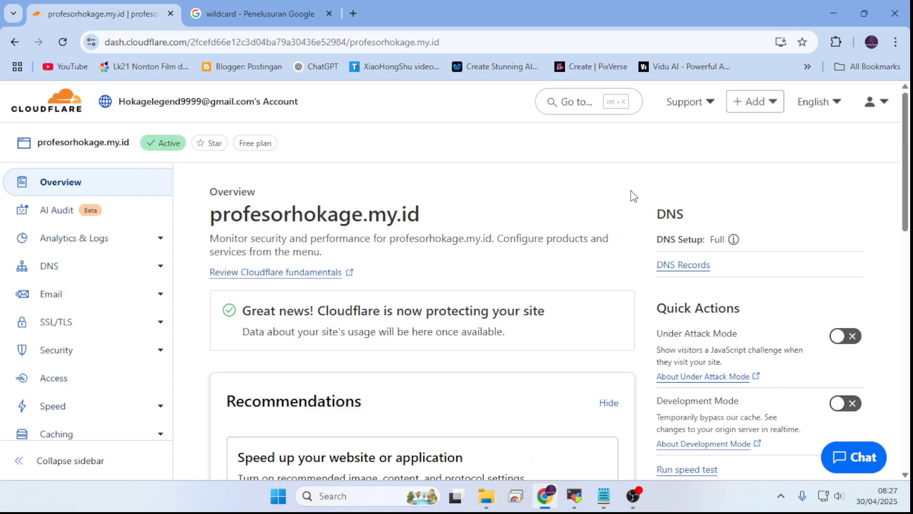
pyautogui.scroll(-4, 632, 185)
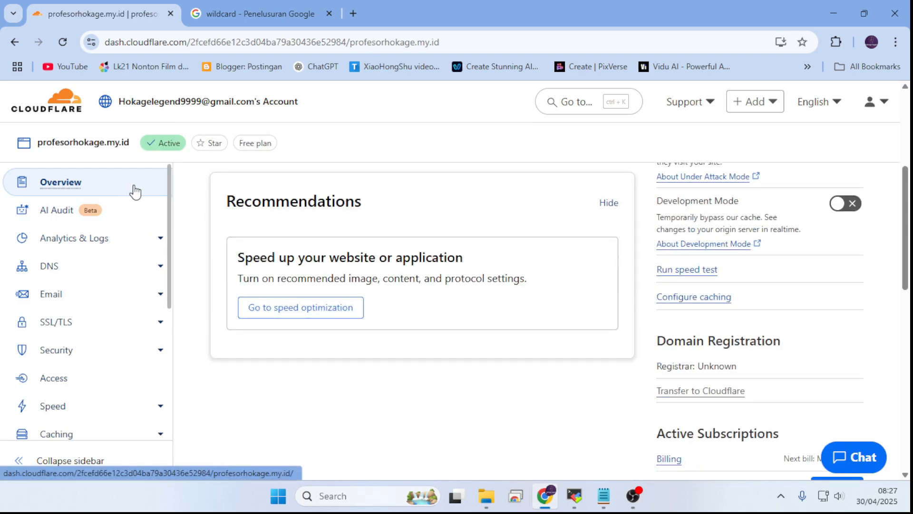
pyautogui.click(71, 266)
pyautogui.scroll(-5, 709, 223)
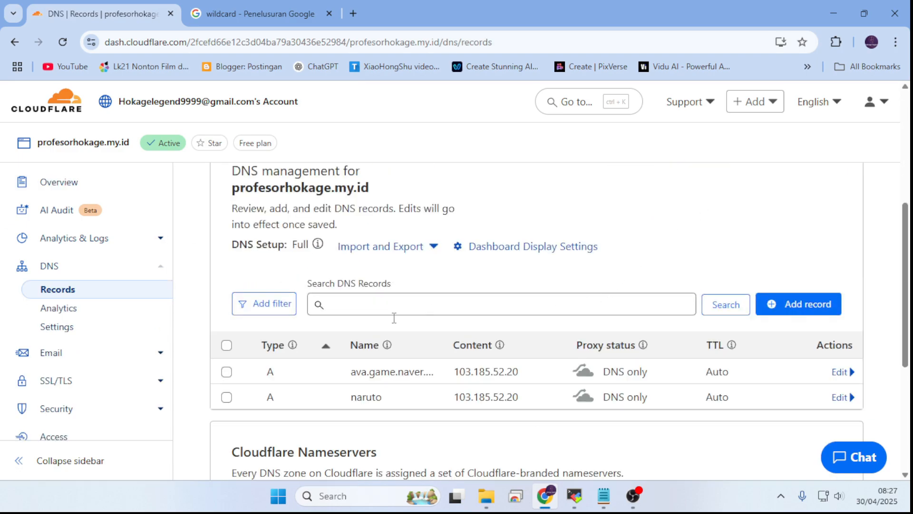
# Step: Expand the ava.game.naver.com.naruto A record for editing and review its name and IPv4 address
pyautogui.click(848, 373)
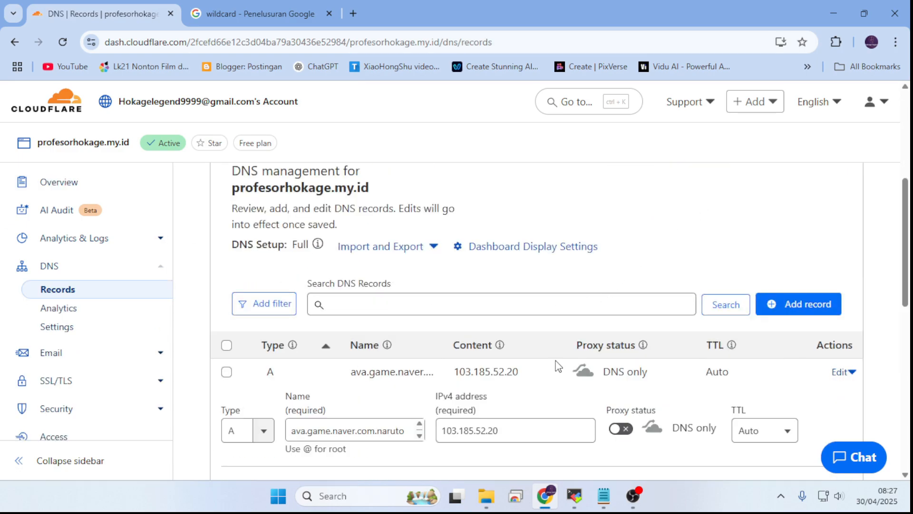
pyautogui.scroll(-3, 554, 367)
pyautogui.click(292, 299)
pyautogui.moveTo(292, 299); pyautogui.dragTo(573, 347)
pyautogui.click(643, 346)
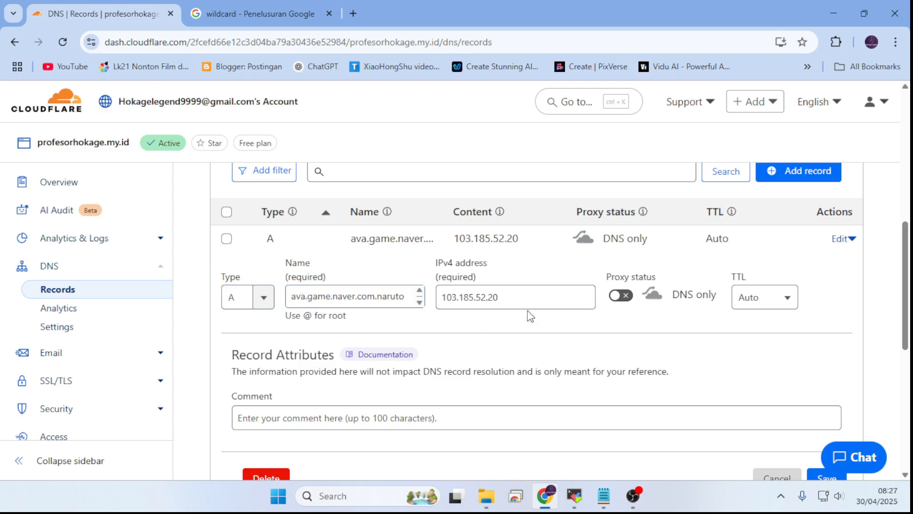
pyautogui.moveTo(523, 299); pyautogui.dragTo(416, 316)
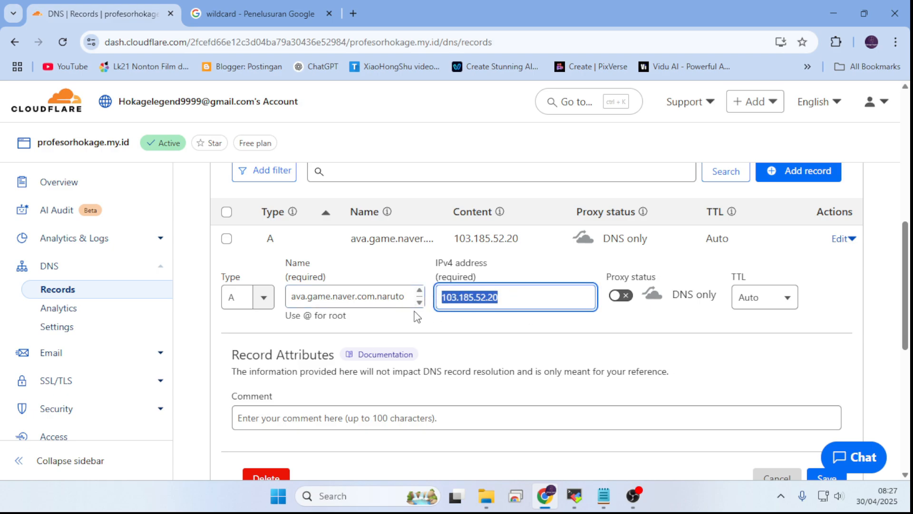
pyautogui.click(503, 336)
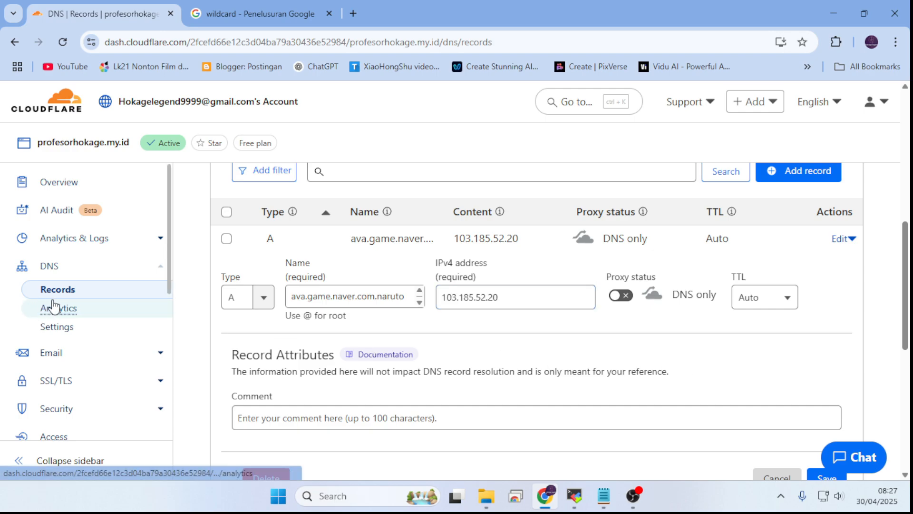
# Step: Open the domain's Workers Routes and go on to the management page for Workers & Pages
pyautogui.scroll(-5, 127, 289)
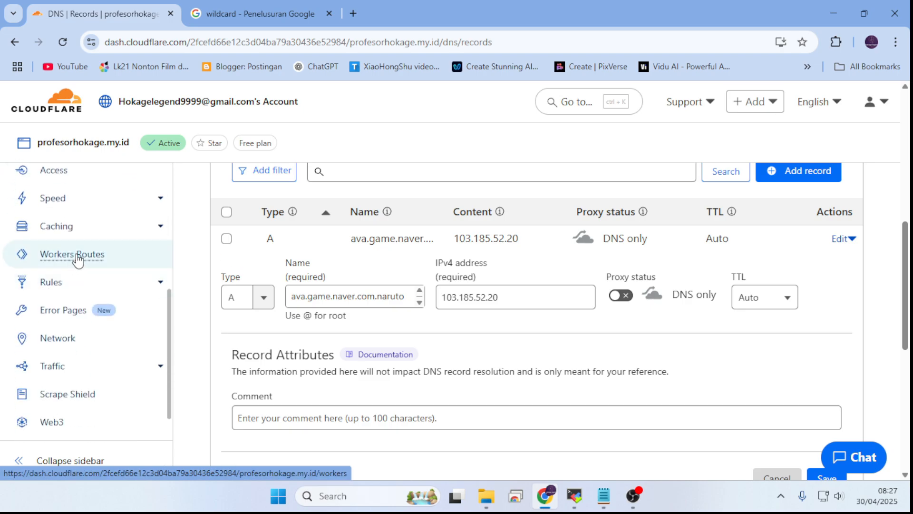
pyautogui.scroll(2, 156, 302)
pyautogui.scroll(4, 142, 281)
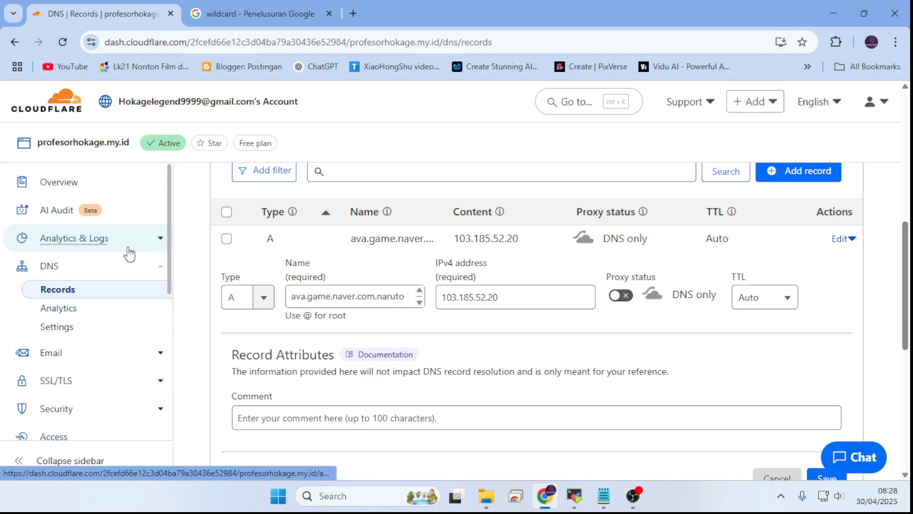
pyautogui.scroll(-5, 84, 191)
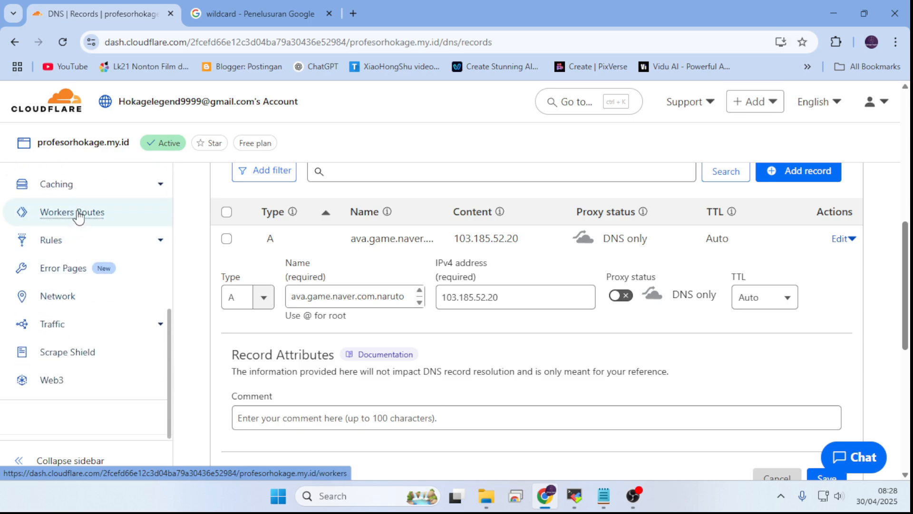
pyautogui.click(77, 212)
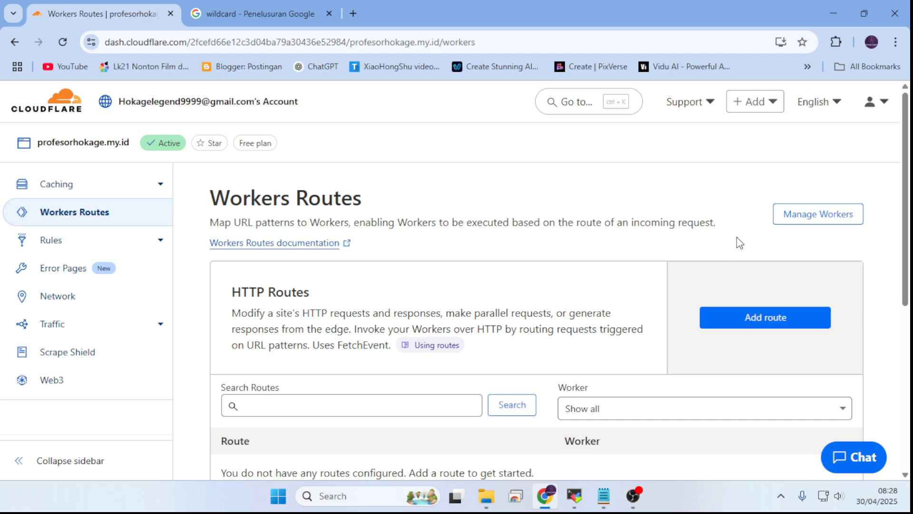
pyautogui.click(819, 215)
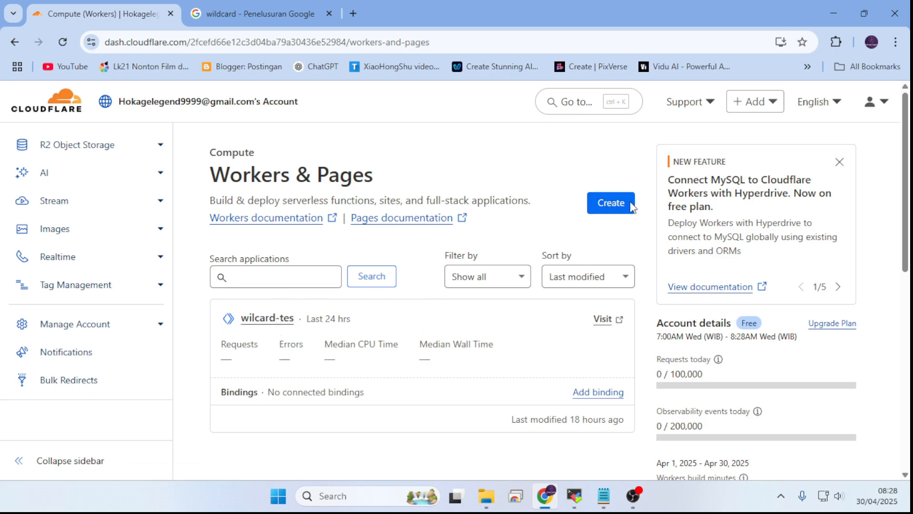
# Step: Create a Worker from the Hello world template, name it wilcard-tes2 and deploy it
pyautogui.click(611, 204)
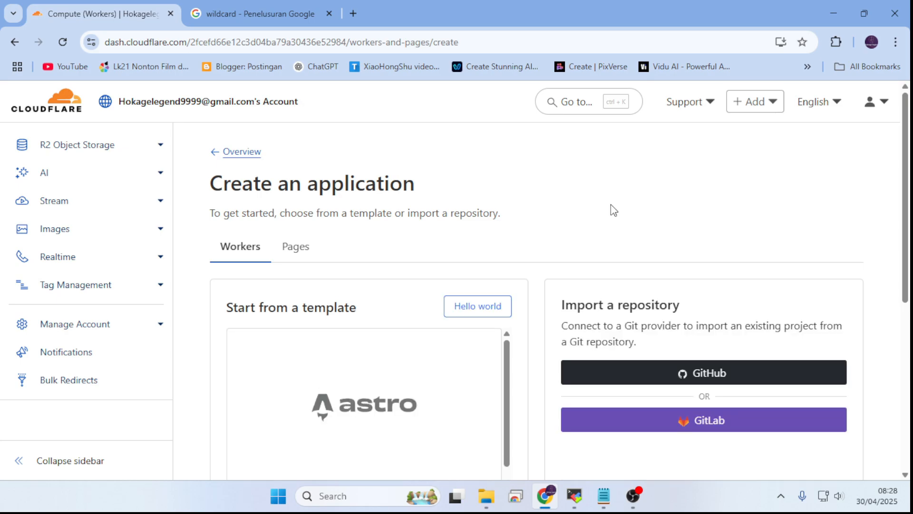
pyautogui.click(479, 313)
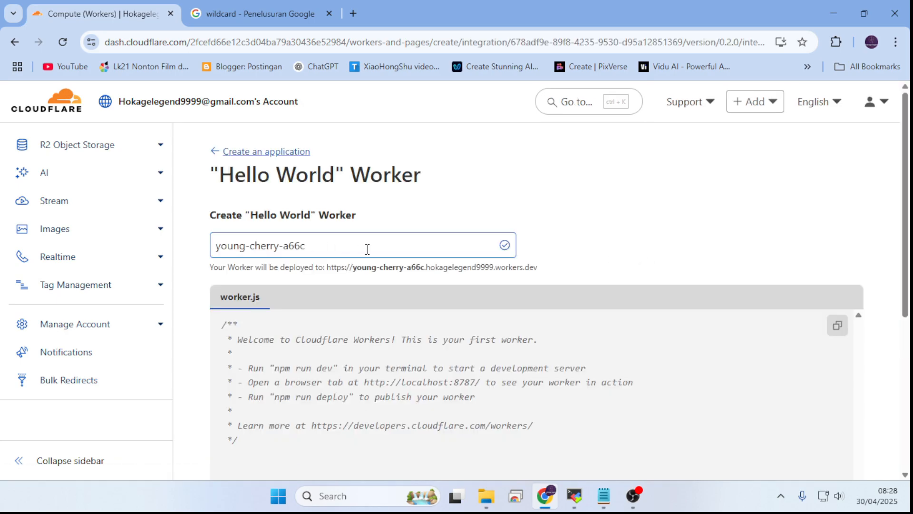
pyautogui.moveTo(384, 249); pyautogui.dragTo(161, 254)
pyautogui.moveTo(434, 248); pyautogui.dragTo(207, 248)
pyautogui.moveTo(333, 249); pyautogui.dragTo(160, 249)
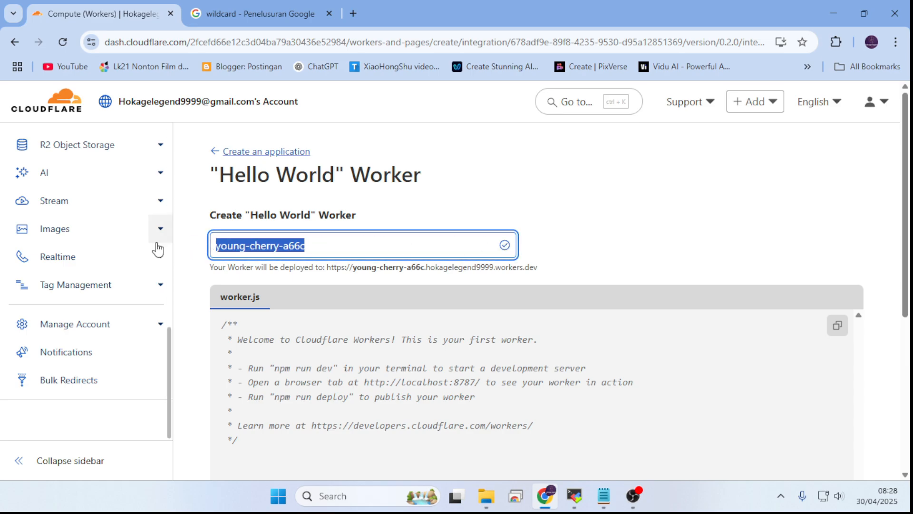
pyautogui.write('wilcard')
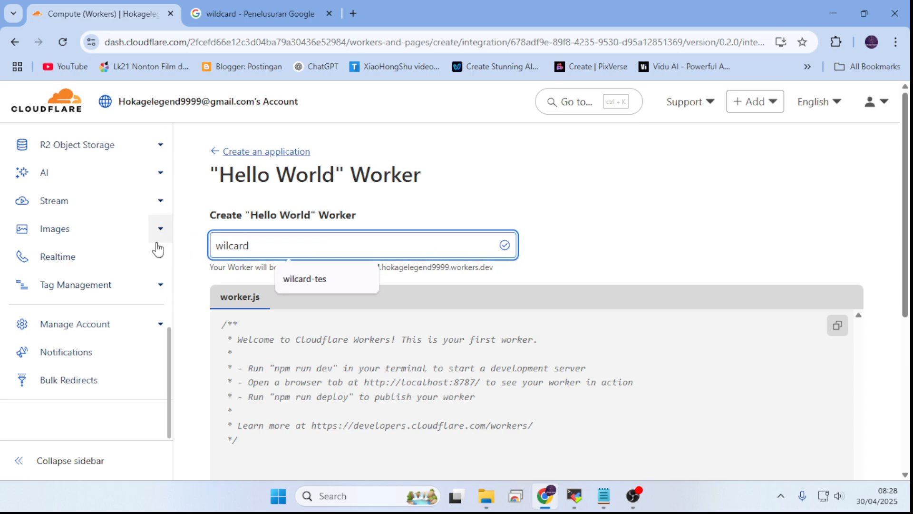
pyautogui.write('-tes')
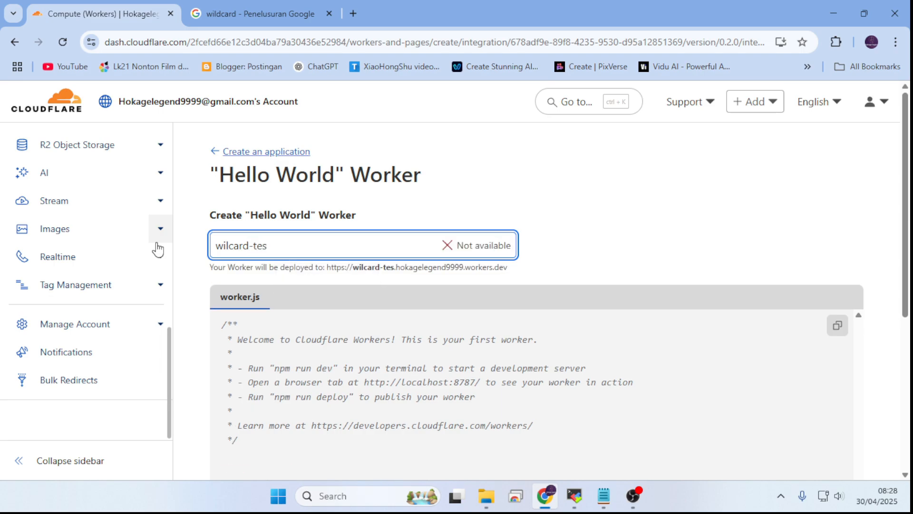
pyautogui.write('2')
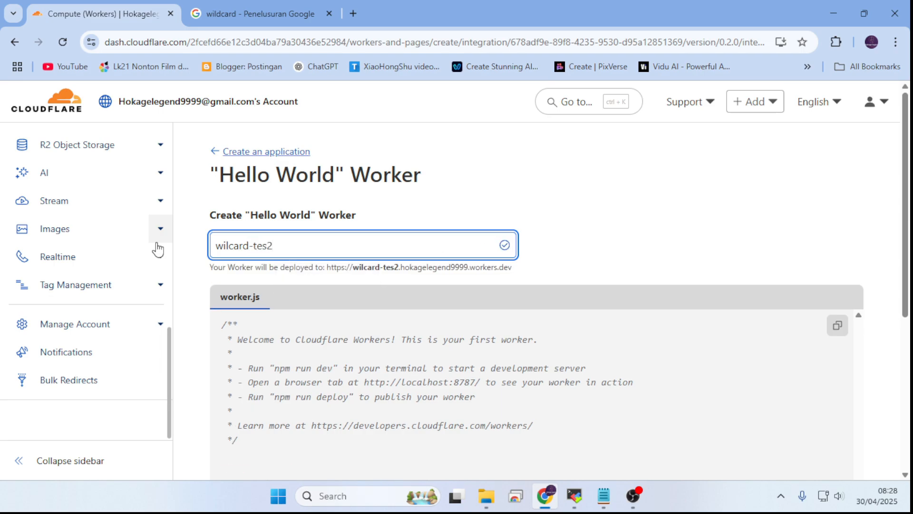
pyautogui.scroll(-2, 666, 276)
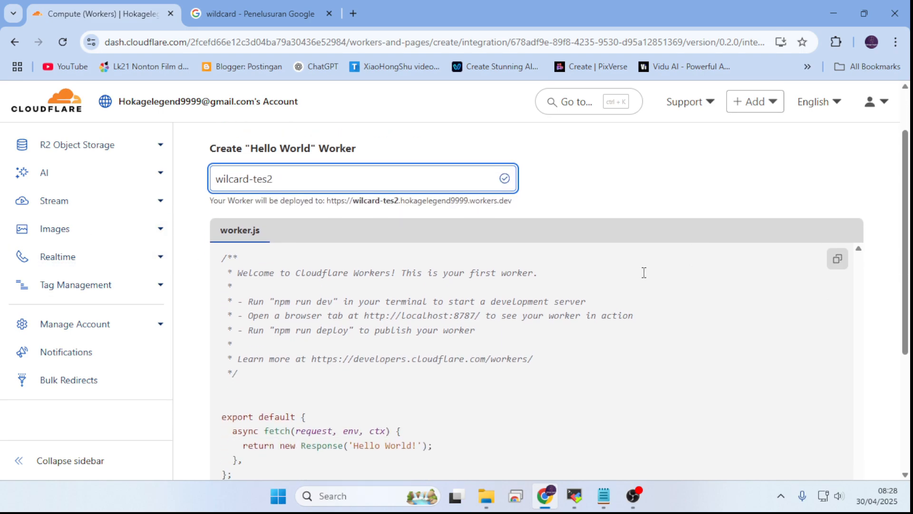
pyautogui.scroll(-4, 644, 273)
pyautogui.click(854, 386)
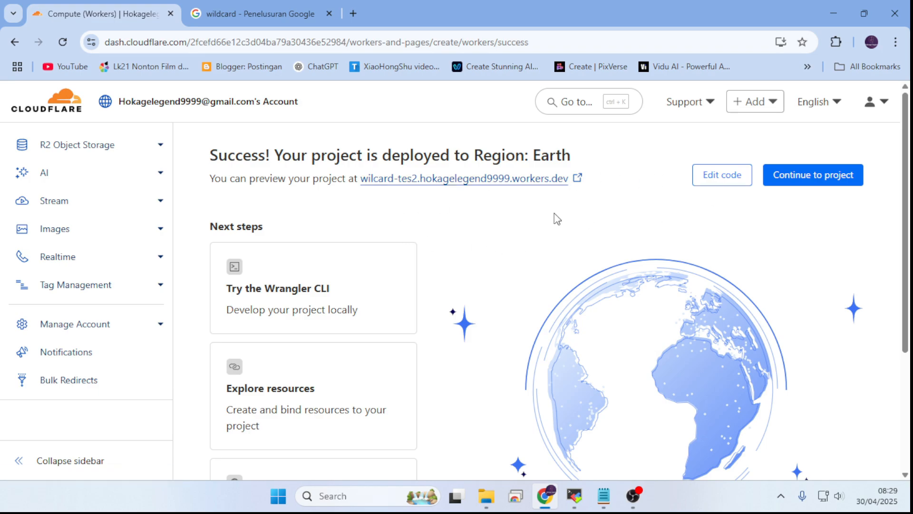
# Step: Open the Domains & Routes settings of wilcard-tes2 and start adding a custom domain
pyautogui.scroll(-2, 478, 223)
pyautogui.scroll(-2, 478, 224)
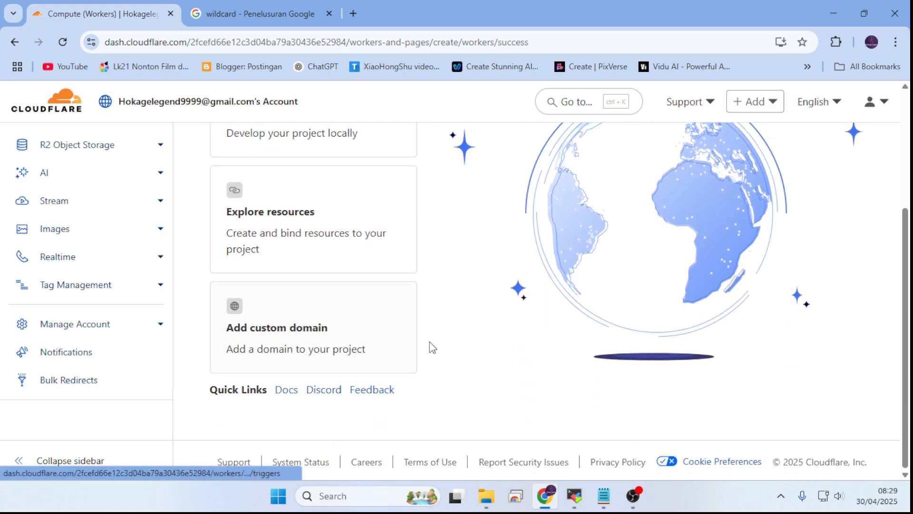
pyautogui.click(323, 335)
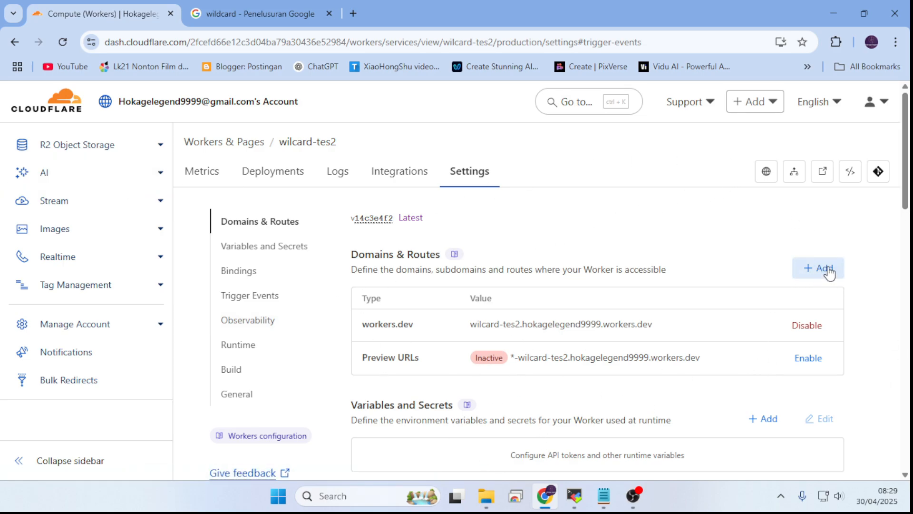
pyautogui.click(203, 180)
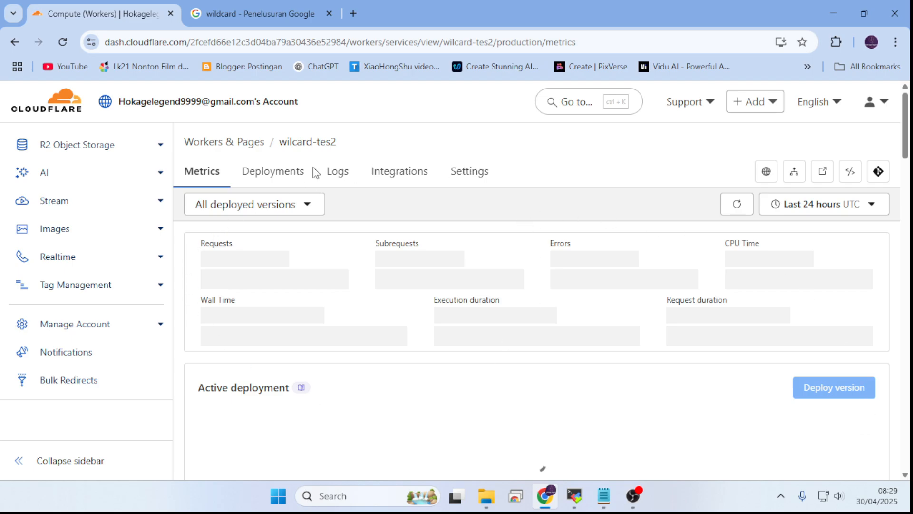
pyautogui.click(481, 178)
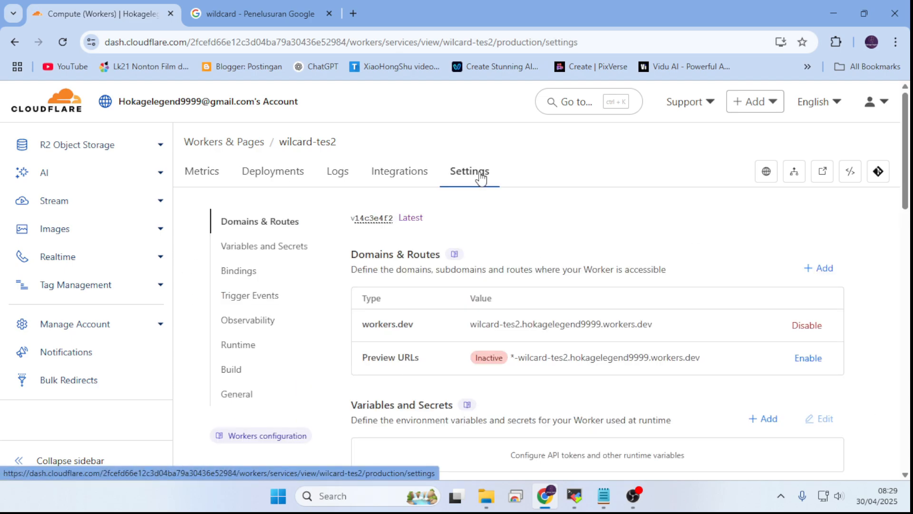
pyautogui.click(827, 272)
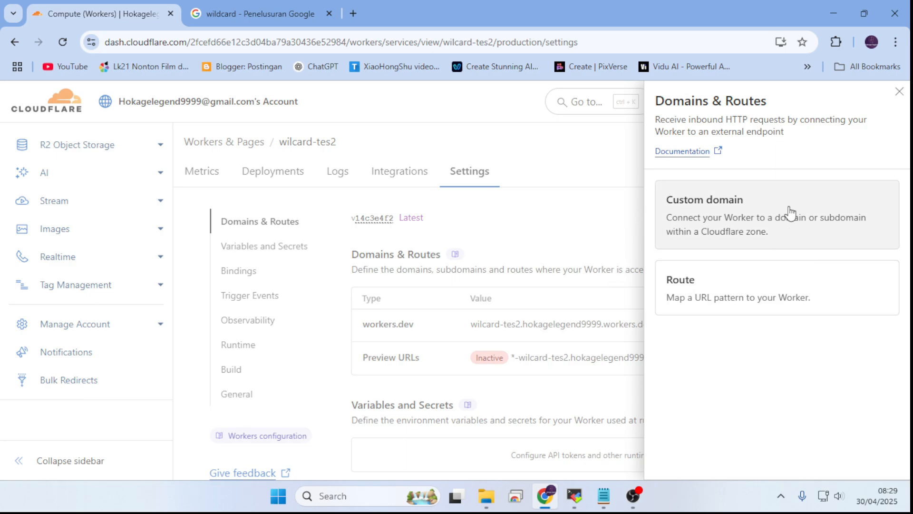
pyautogui.click(825, 211)
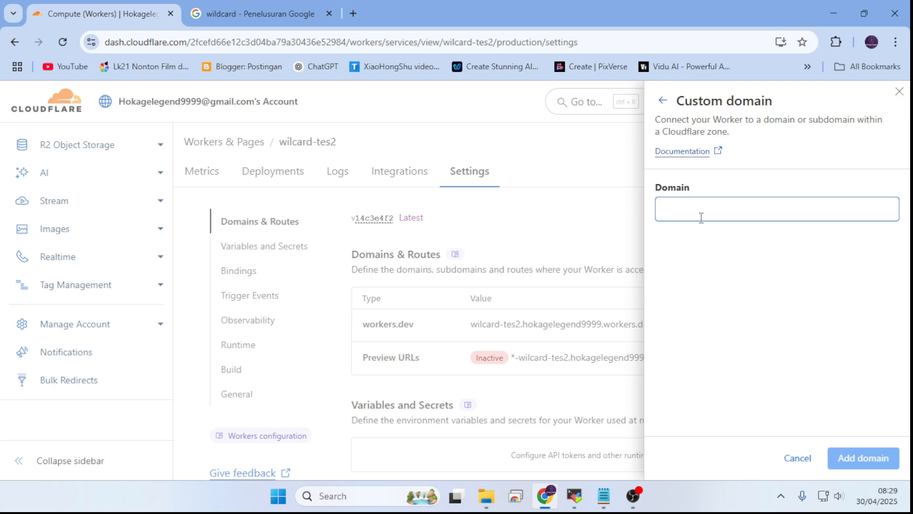
# Step: Enter .super.profesorhokage.my.id as the domain for the Worker's custom domain
pyautogui.click(842, 207)
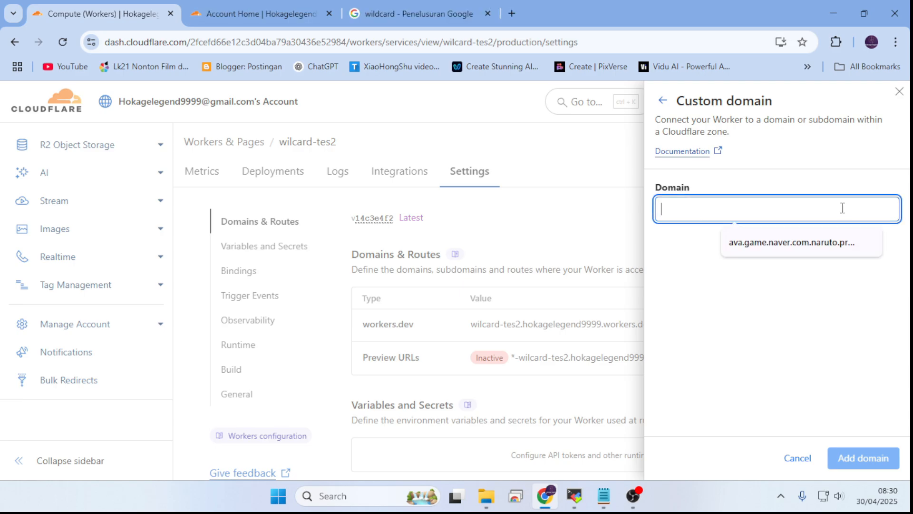
pyautogui.write('profesorhokage.my.id')
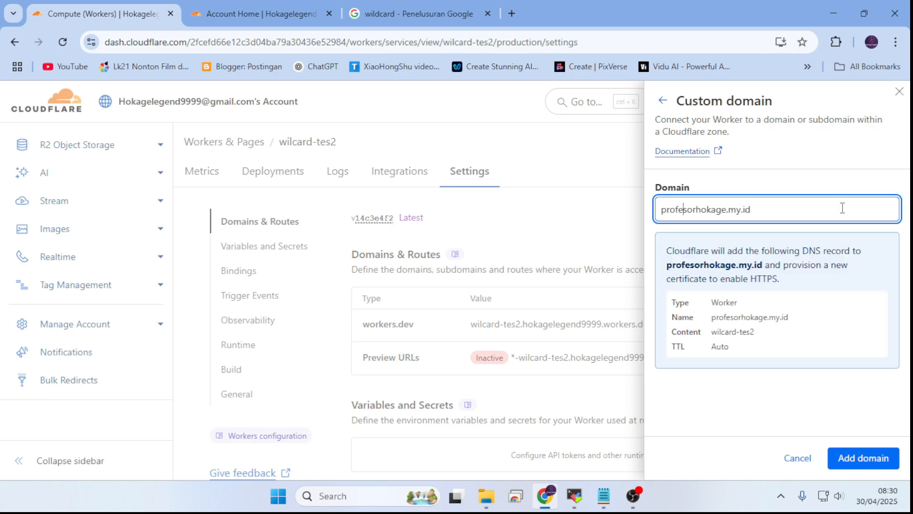
pyautogui.write('.')
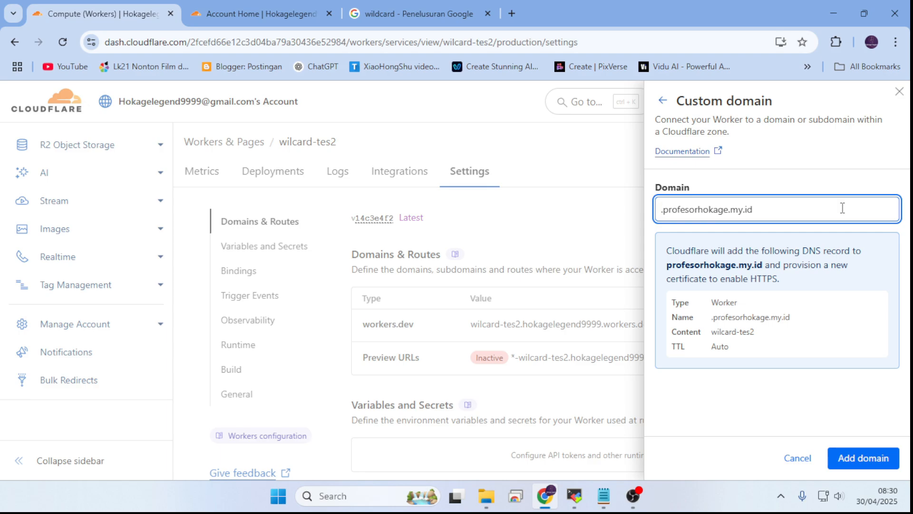
pyautogui.write('SUPER')
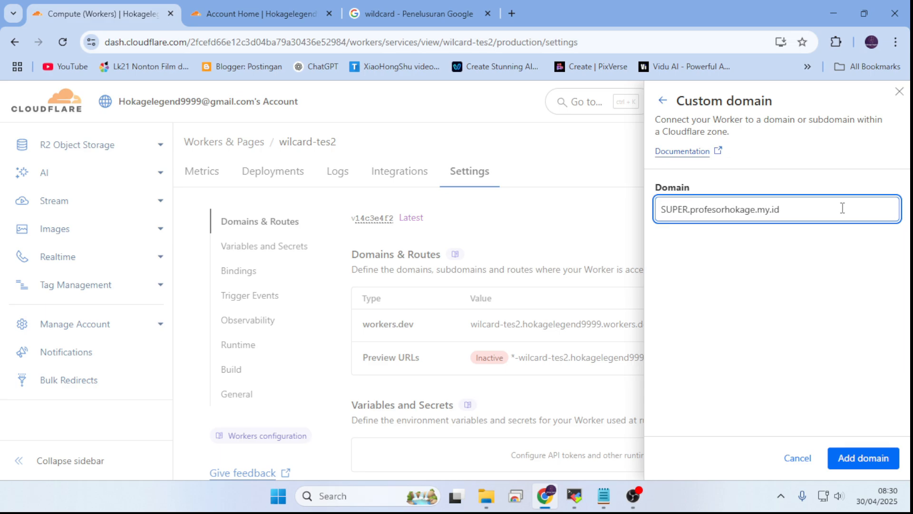
pyautogui.press('BackSpace')
pyautogui.press('BackSpace')
pyautogui.press('BackSpace')
pyautogui.press('BackSpace')
pyautogui.press('BackSpace')
pyautogui.write('s')
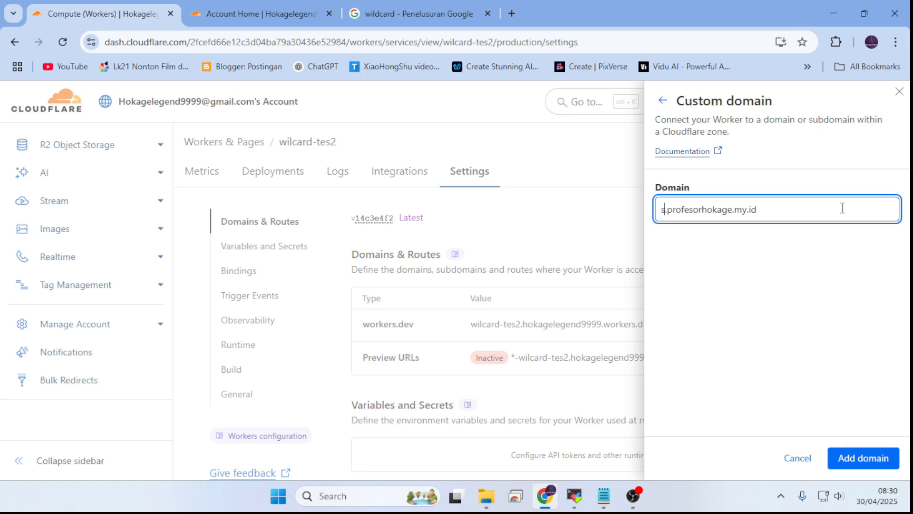
pyautogui.write('uper')
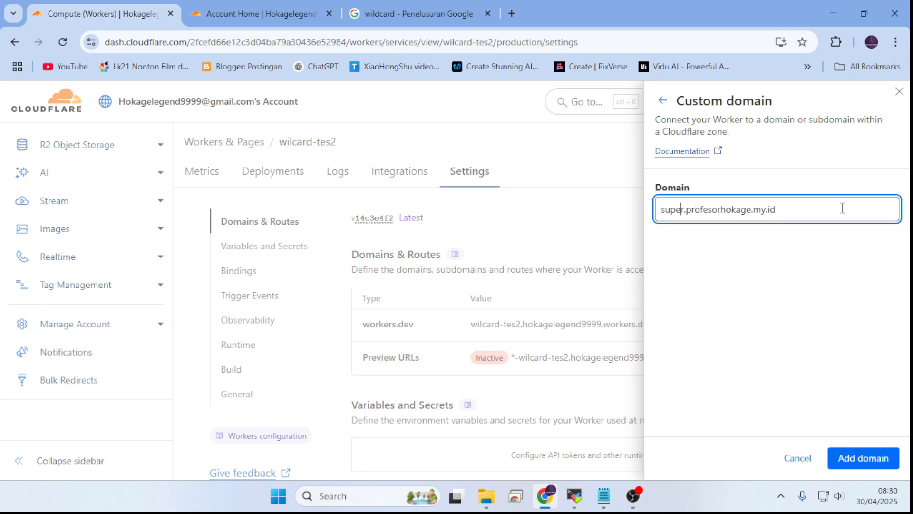
pyautogui.press('Home')
pyautogui.write('./')
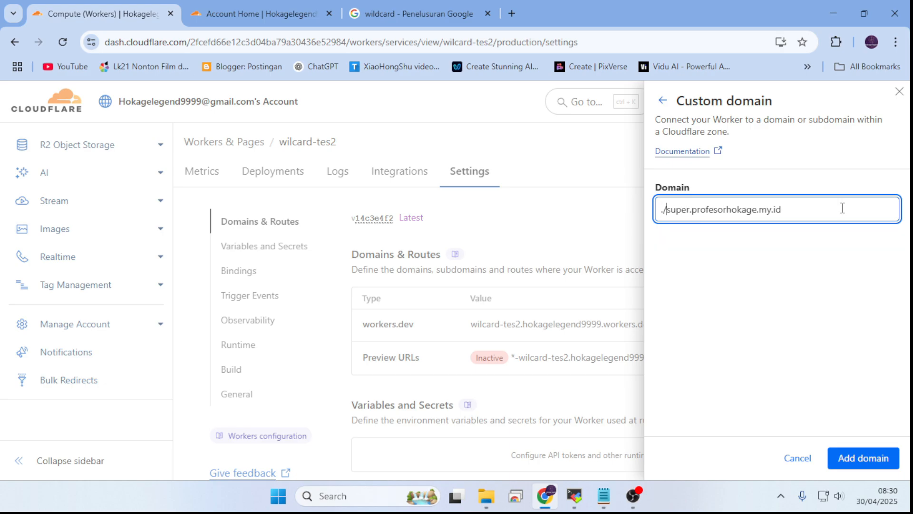
pyautogui.press('BackSpace')
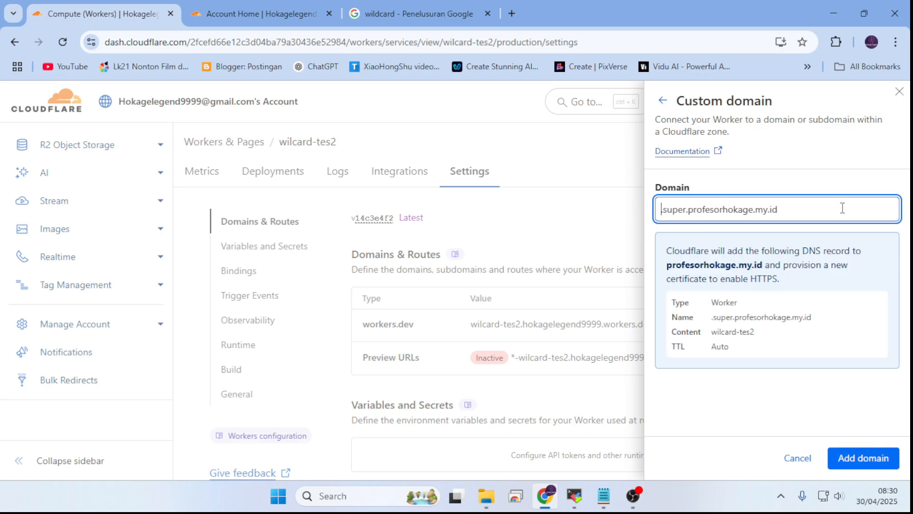
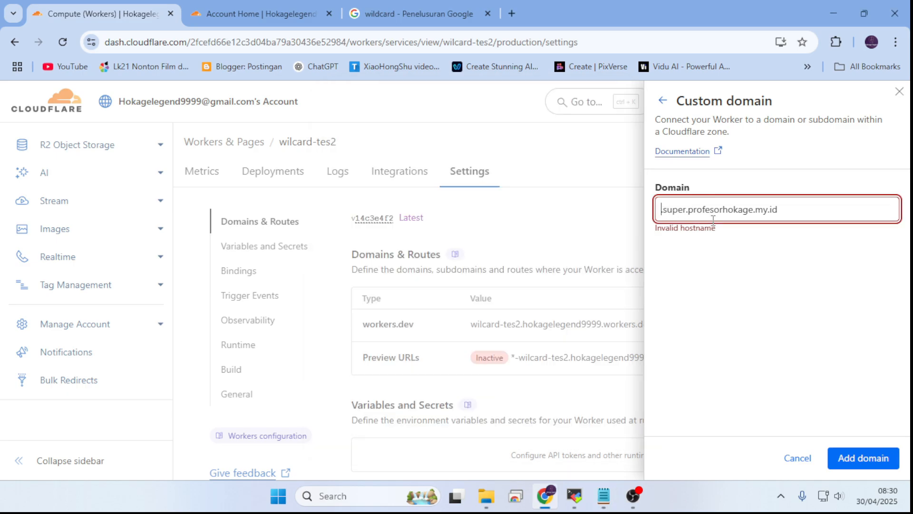
# Step: Put the bug host ava.game.naver.com in front of the custom domain, making it ava.game.naver.com.super.profesorhokage.my.id
pyautogui.write('ava.game.naver.com')
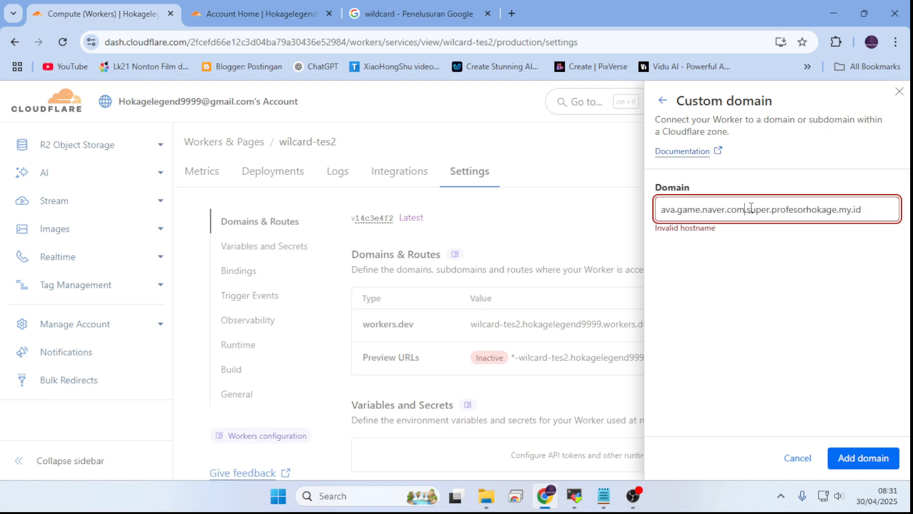
pyautogui.moveTo(756, 209); pyautogui.dragTo(867, 205)
pyautogui.click(885, 215)
pyautogui.click(842, 276)
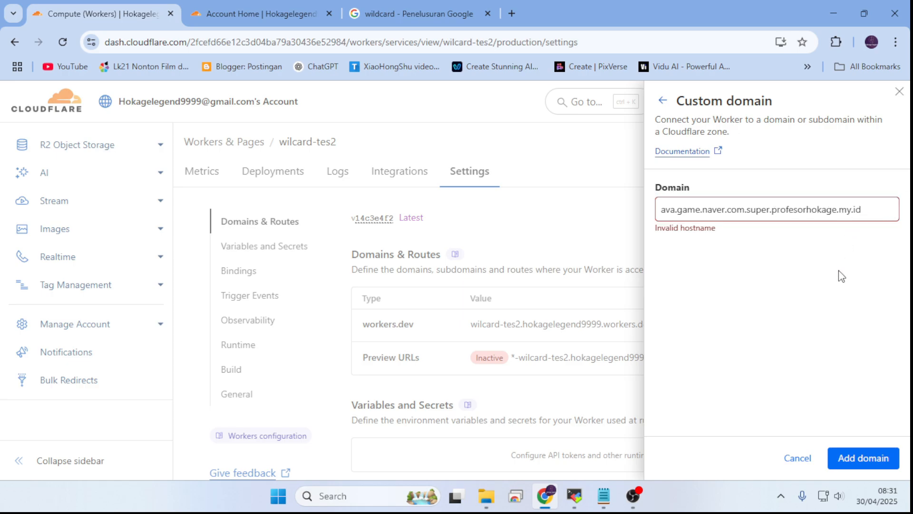
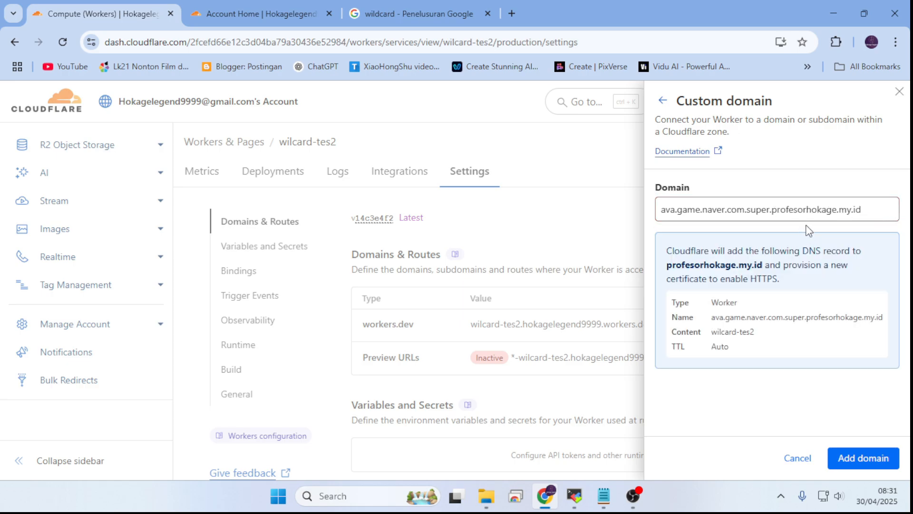
# Step: Check the DNS record notice for the custom domain and select the entire entered domain name, ava.game.naver.com.super.profesorhokage.my.id
pyautogui.moveTo(671, 258); pyautogui.dragTo(865, 264)
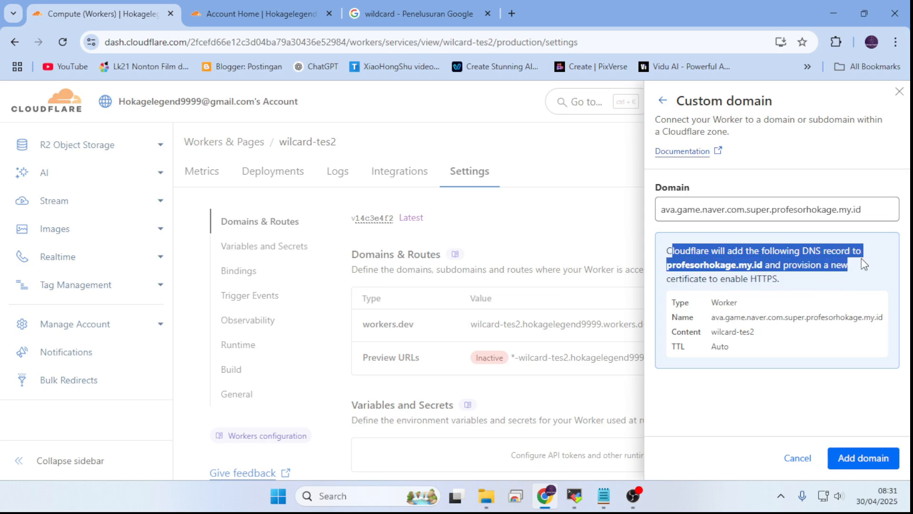
pyautogui.click(836, 291)
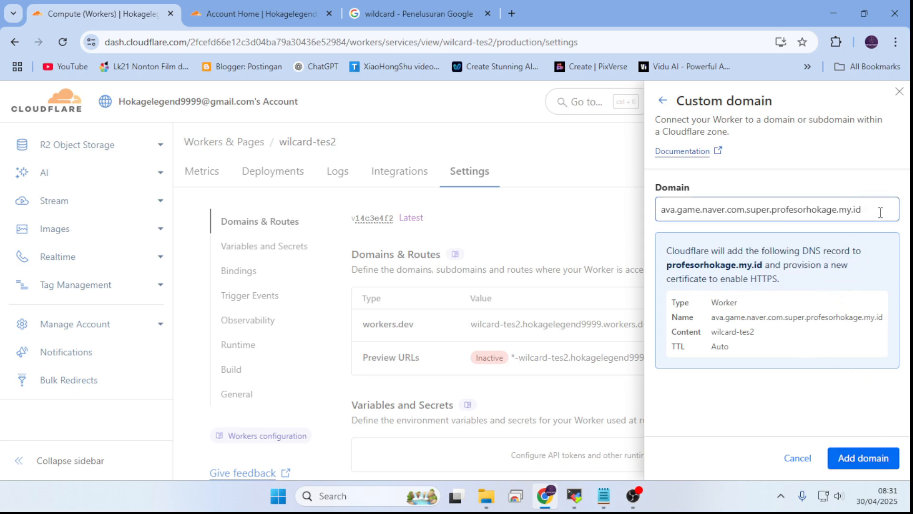
pyautogui.moveTo(881, 213); pyautogui.dragTo(626, 213)
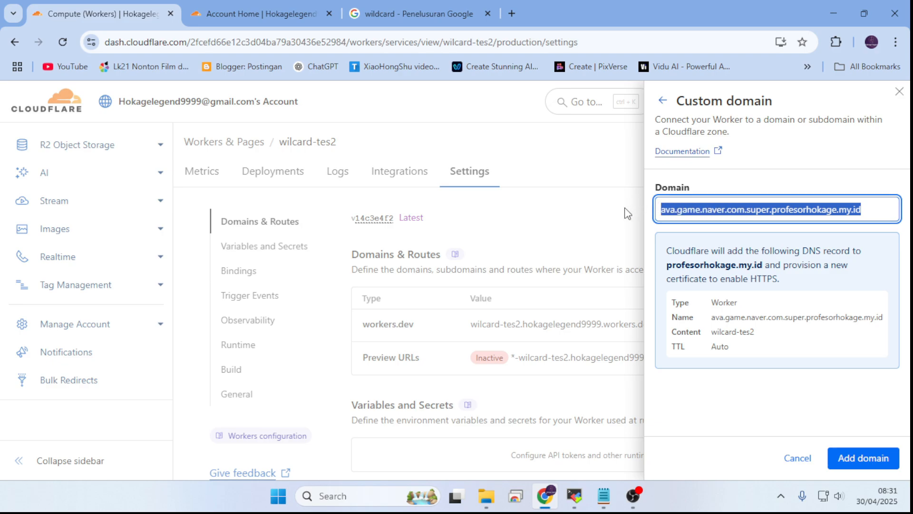
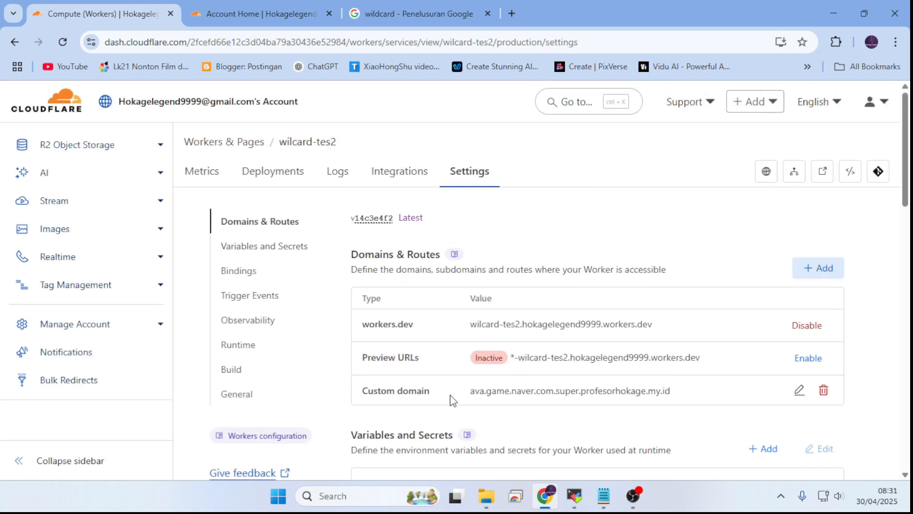
# Step: Remove the custom domain ava.game.naver.com.super.profesorhokage.my.id from the wilcard-tes2 Worker
pyautogui.click(824, 390)
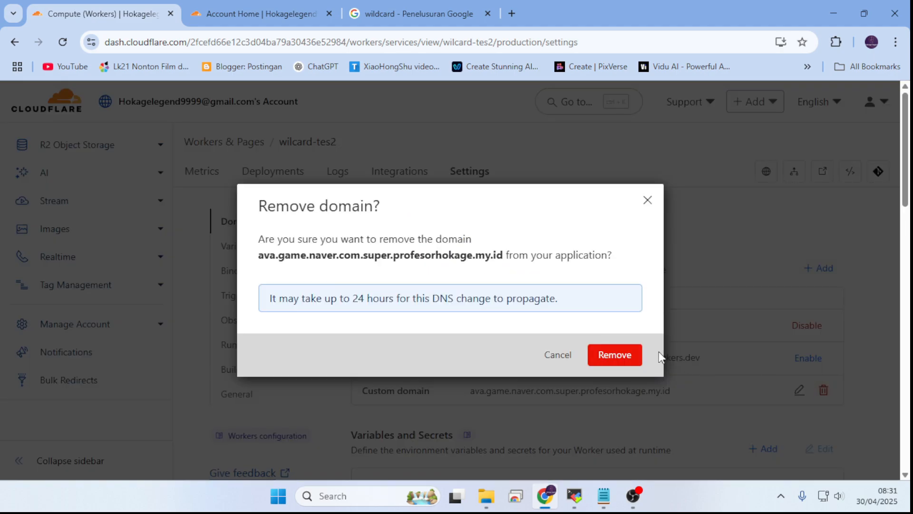
pyautogui.click(616, 358)
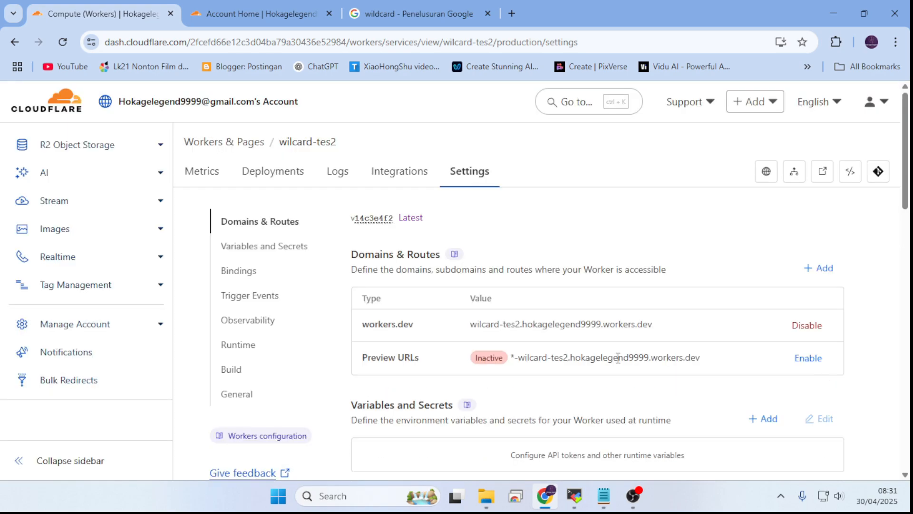
# Step: Go back to the account home and open the overview of the profesorhokage.my.id domain
pyautogui.scroll(10, 152, 162)
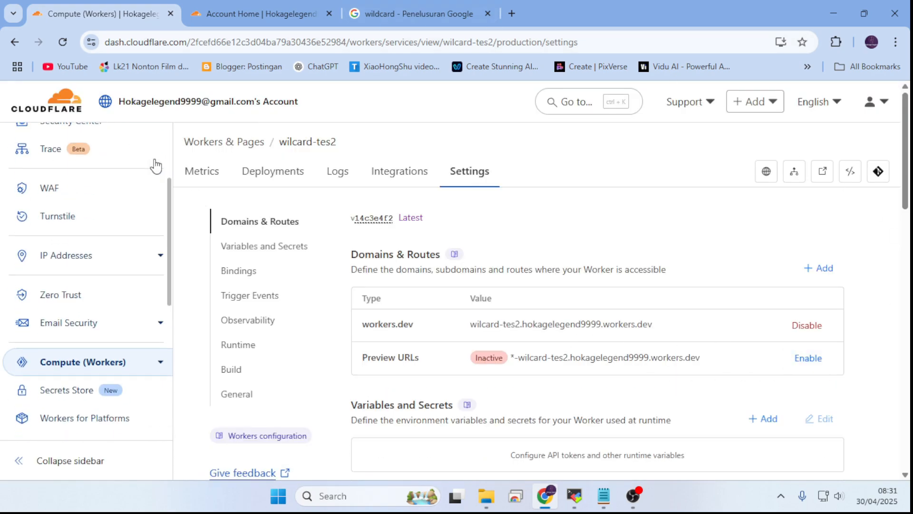
pyautogui.click(78, 142)
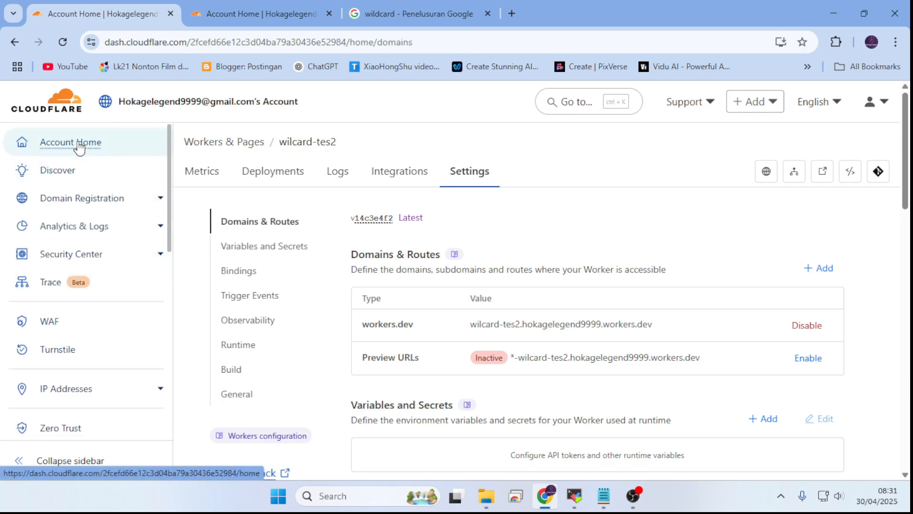
pyautogui.scroll(-2, 410, 212)
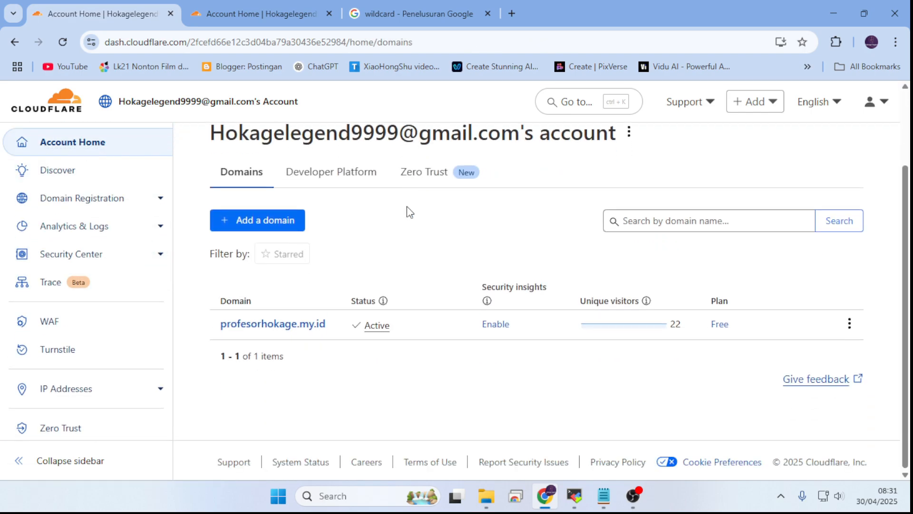
pyautogui.click(284, 326)
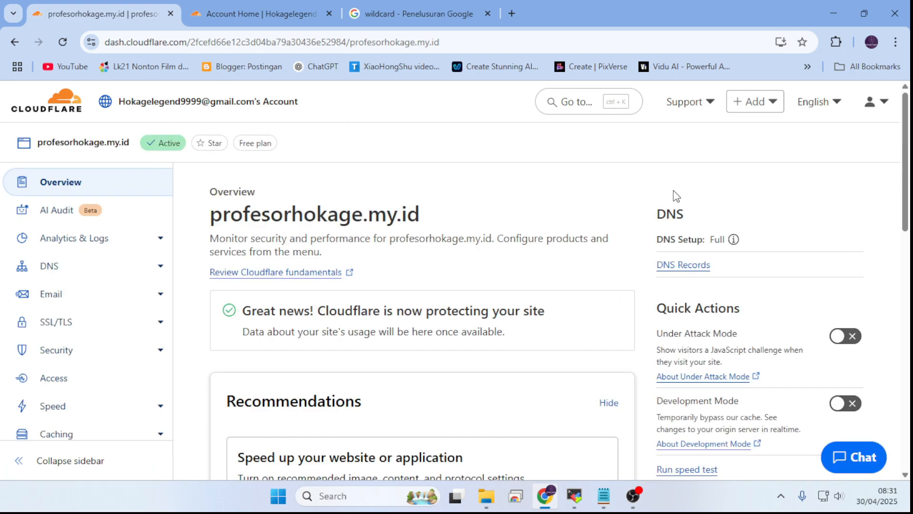
# Step: Open the DNS records of profesorhokage.my.id and start adding a new record
pyautogui.scroll(-7, 676, 195)
pyautogui.scroll(4, 604, 264)
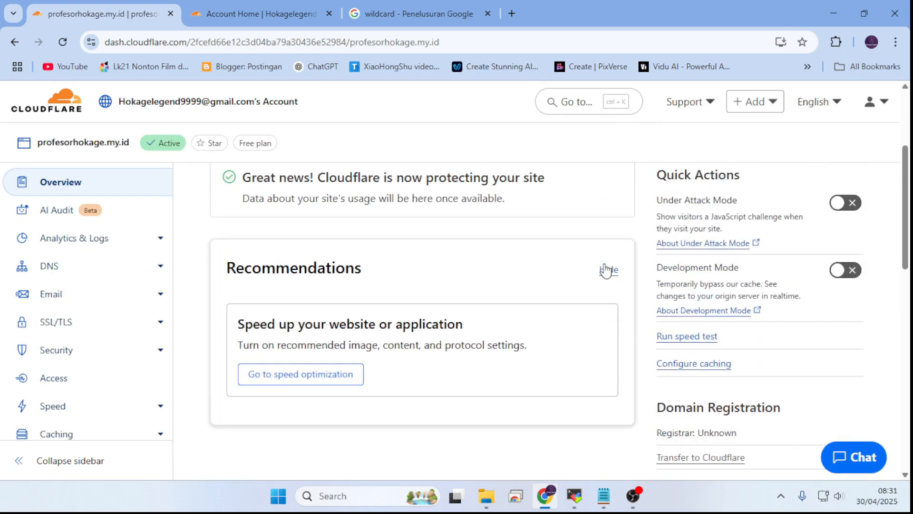
pyautogui.scroll(-6, 606, 269)
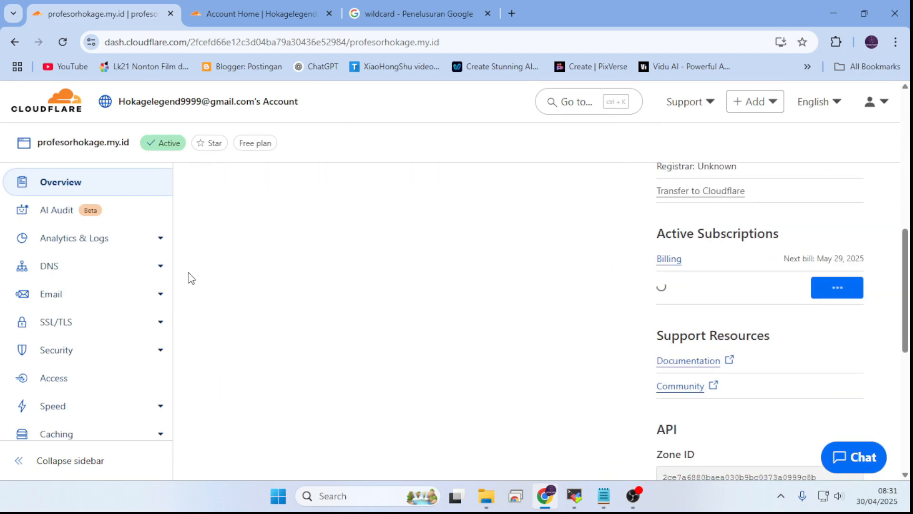
pyautogui.click(52, 276)
pyautogui.scroll(-5, 744, 230)
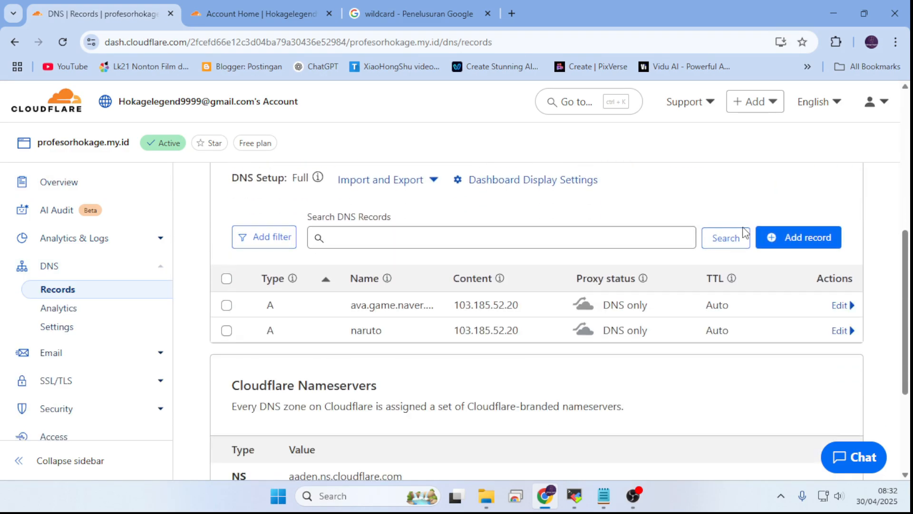
pyautogui.click(810, 245)
pyautogui.moveTo(590, 500)
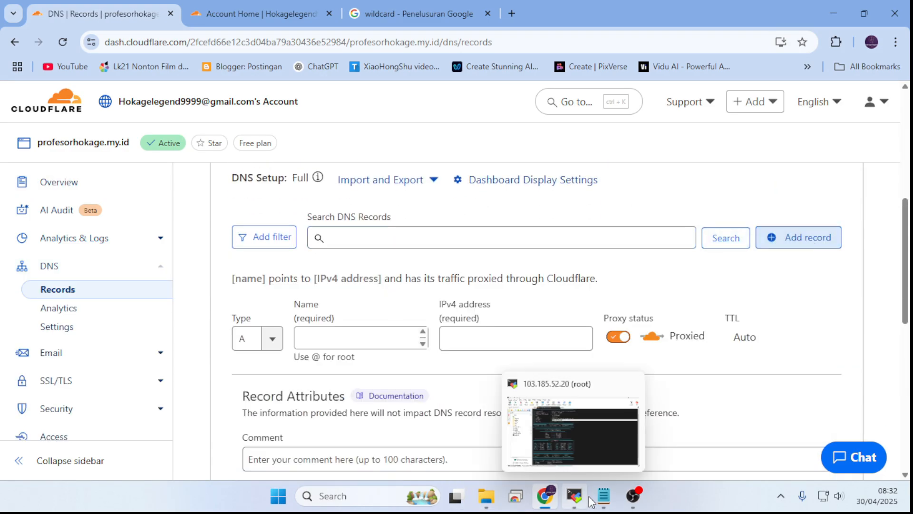
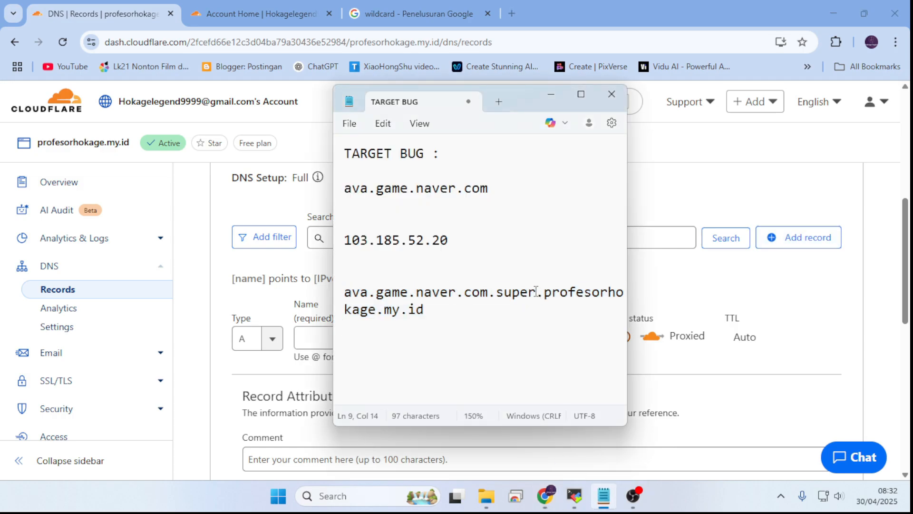
# Step: In the TARGET BUG note, select the game.naver.com.super part of the hostname that ends in profesorhokage.my.id
pyautogui.moveTo(536, 291); pyautogui.dragTo(378, 291)
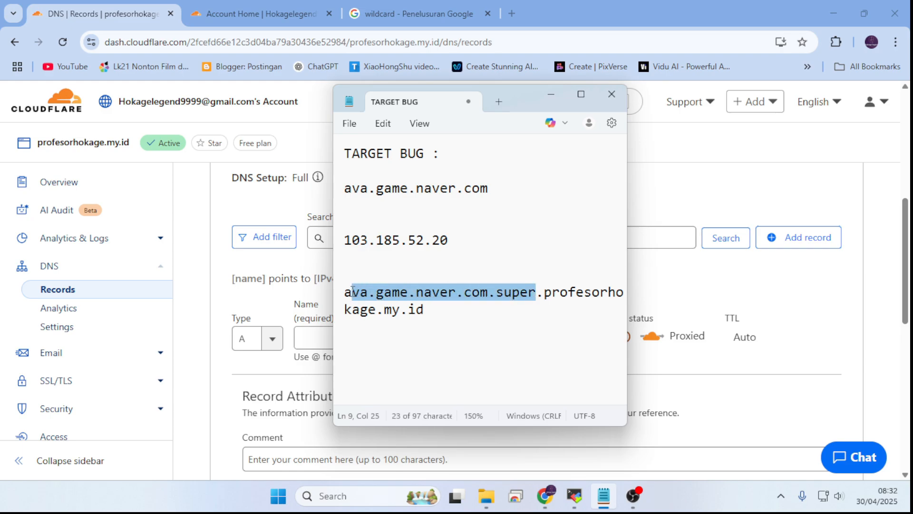
# Step: Switch from the TARGET BUG note back to the Cloudflare DNS form and begin editing the new A record's name
pyautogui.click(320, 336)
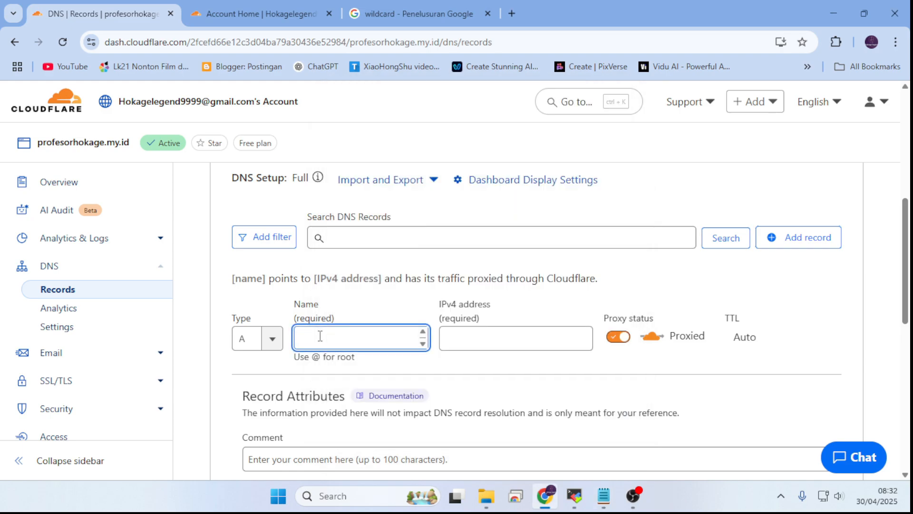
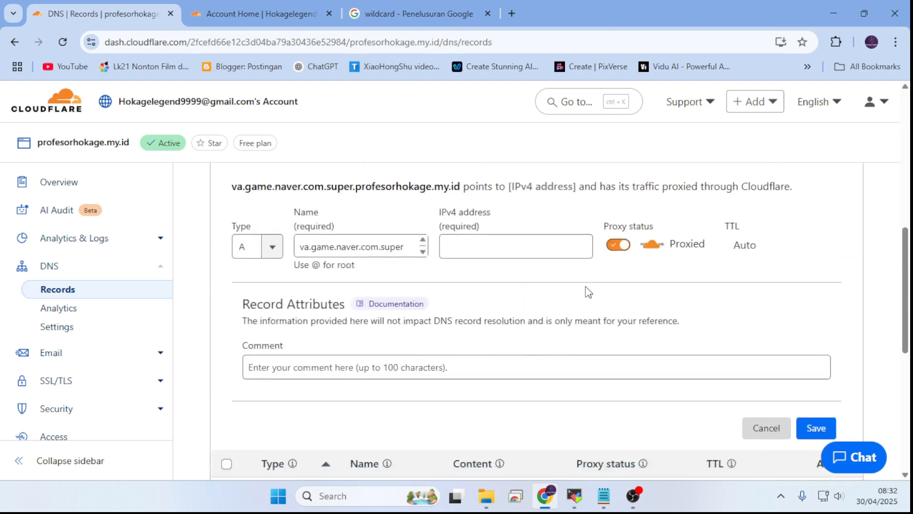
pyautogui.scroll(-3, 587, 291)
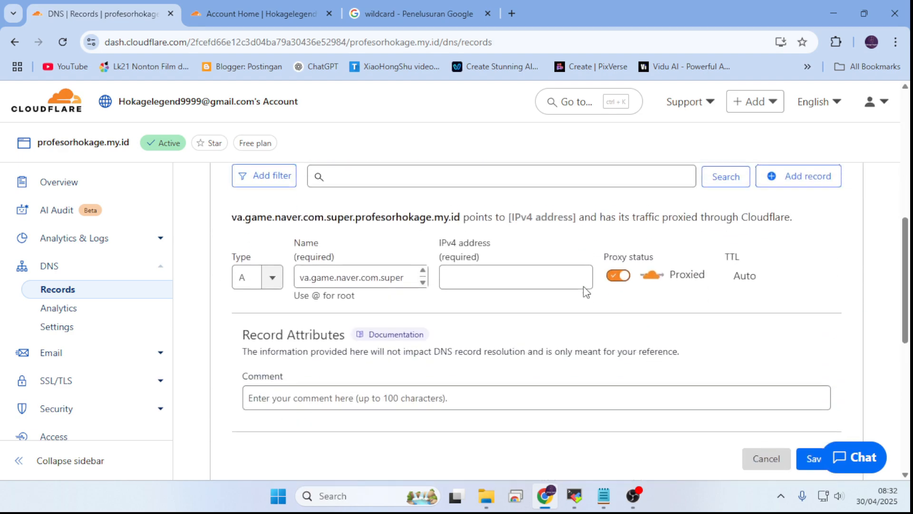
# Step: Start filling in the IPv4 address of the new A record named va.game.naver.com.super
pyautogui.click(407, 274)
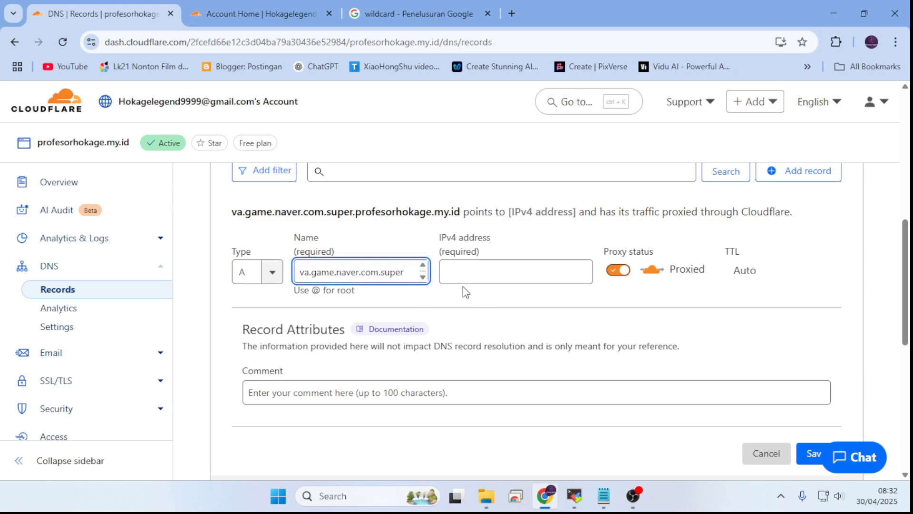
pyautogui.click(541, 274)
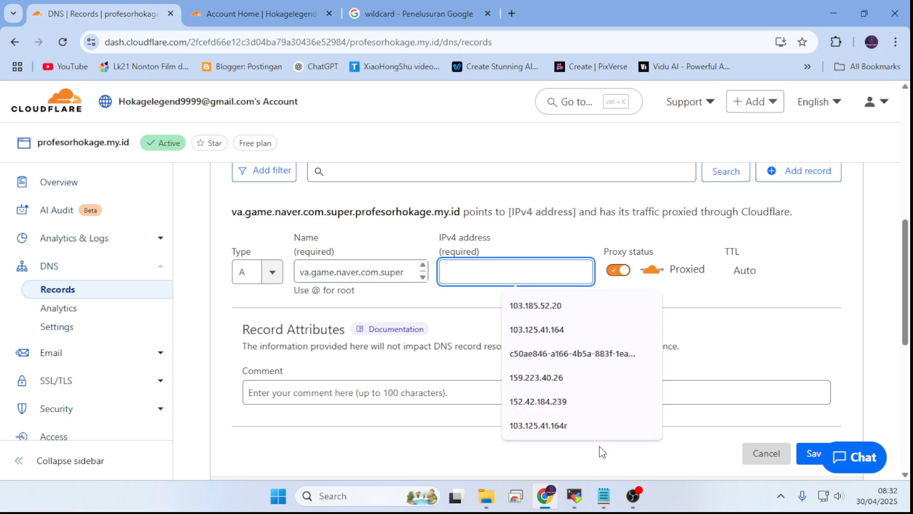
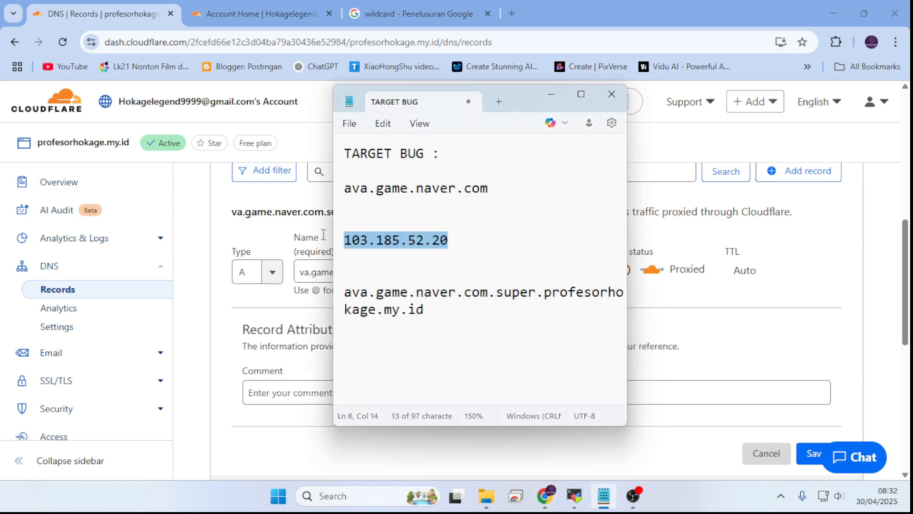
# Step: Set the new A record's IPv4 address to 103.185.52.20, switch its proxy status to DNS only, and save it
pyautogui.click(823, 367)
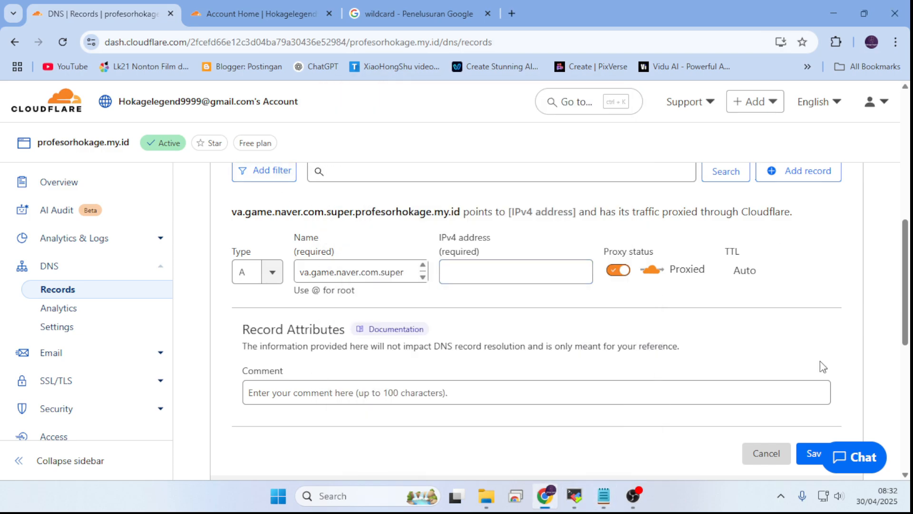
pyautogui.click(530, 273)
pyautogui.write('103.185.52.20')
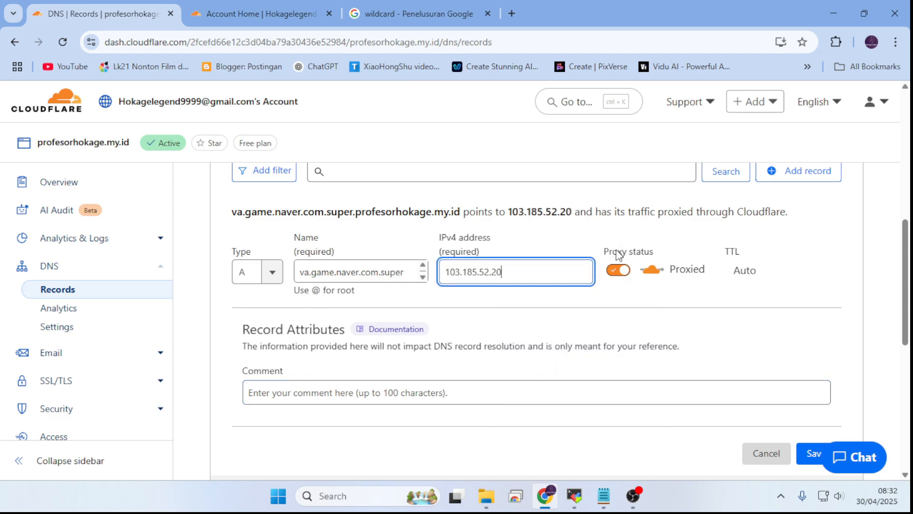
pyautogui.click(617, 271)
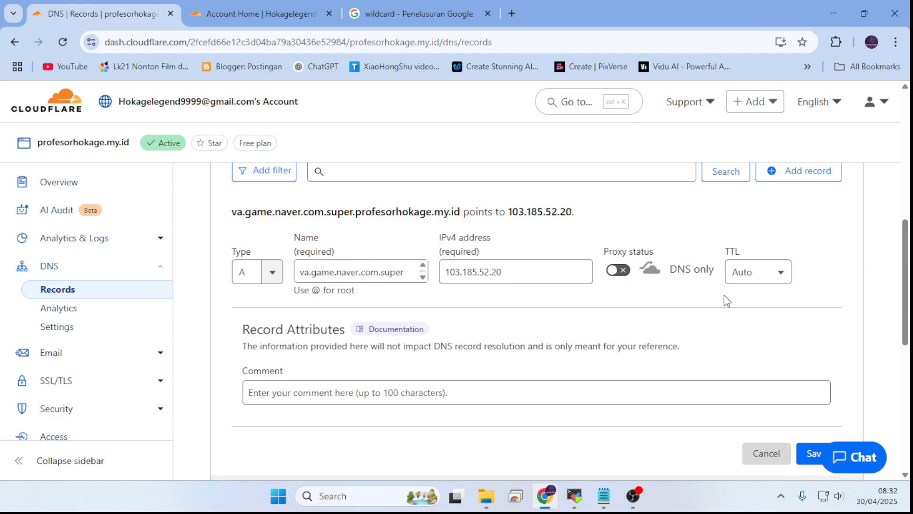
pyautogui.scroll(-3, 780, 302)
pyautogui.click(816, 319)
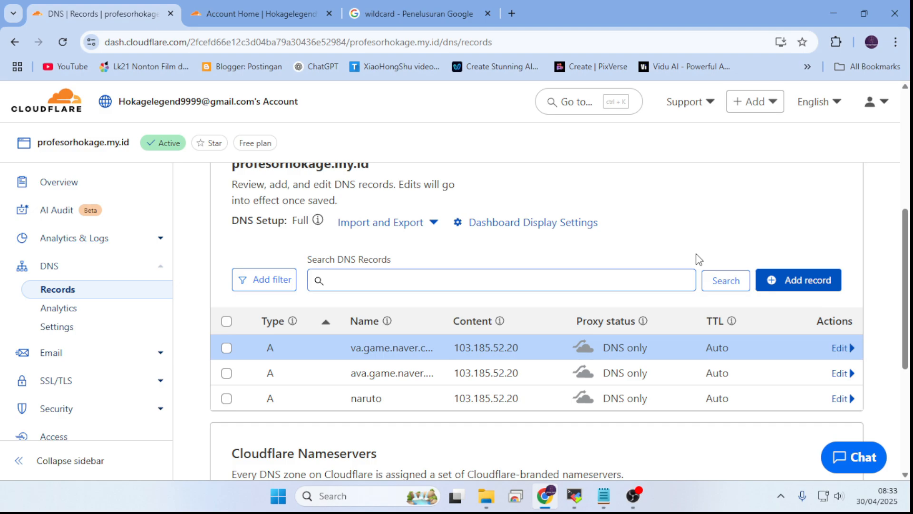
# Step: Open the va.game.naver.com.super A record for editing and check its full name
pyautogui.click(843, 349)
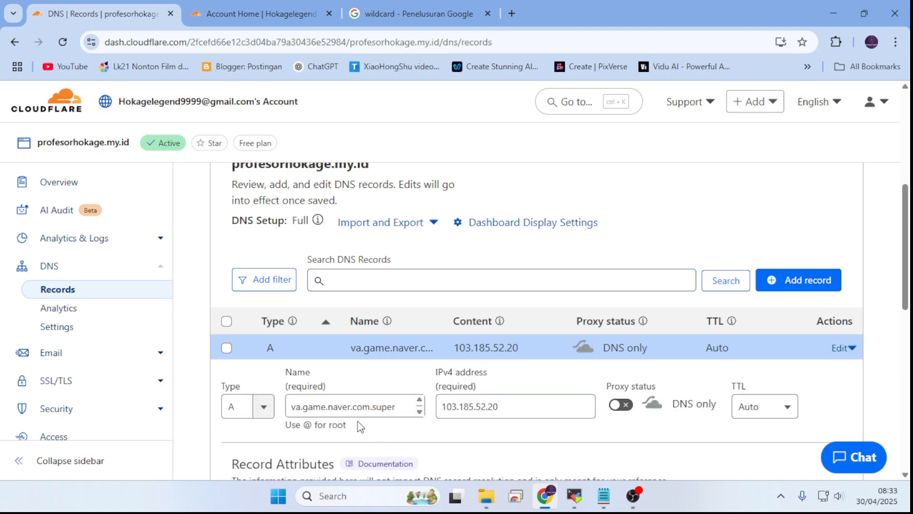
pyautogui.click(348, 406)
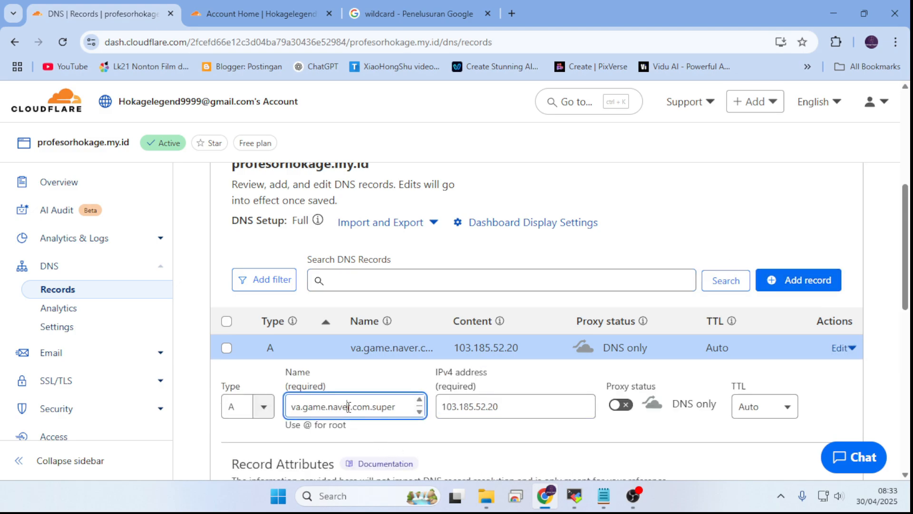
pyautogui.moveTo(400, 408); pyautogui.dragTo(177, 428)
pyautogui.moveTo(286, 425)
pyautogui.mouseDown()
pyautogui.moveTo(264, 418)
pyautogui.moveTo(297, 408)
pyautogui.moveTo(353, 408)
pyautogui.moveTo(279, 417)
pyautogui.moveTo(333, 409)
pyautogui.moveTo(306, 409)
pyautogui.moveTo(358, 416)
pyautogui.moveTo(292, 412)
pyautogui.mouseUp()
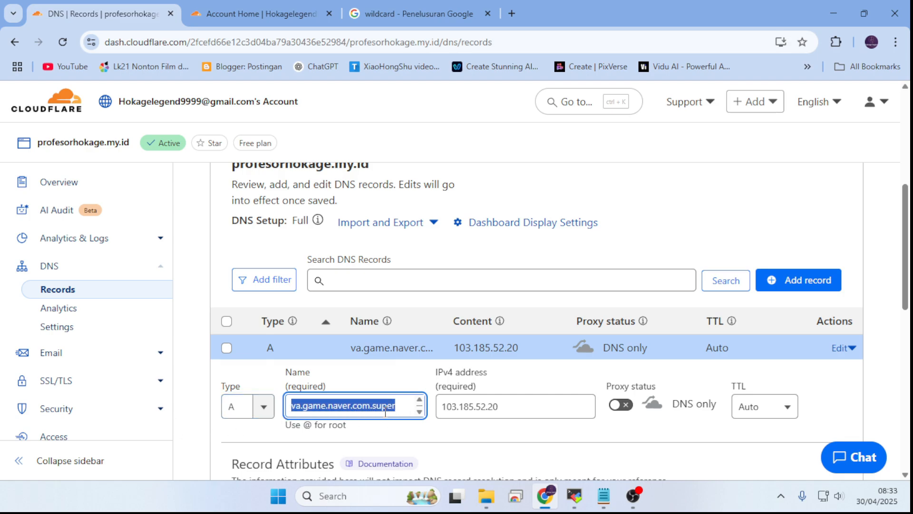
pyautogui.click(400, 405)
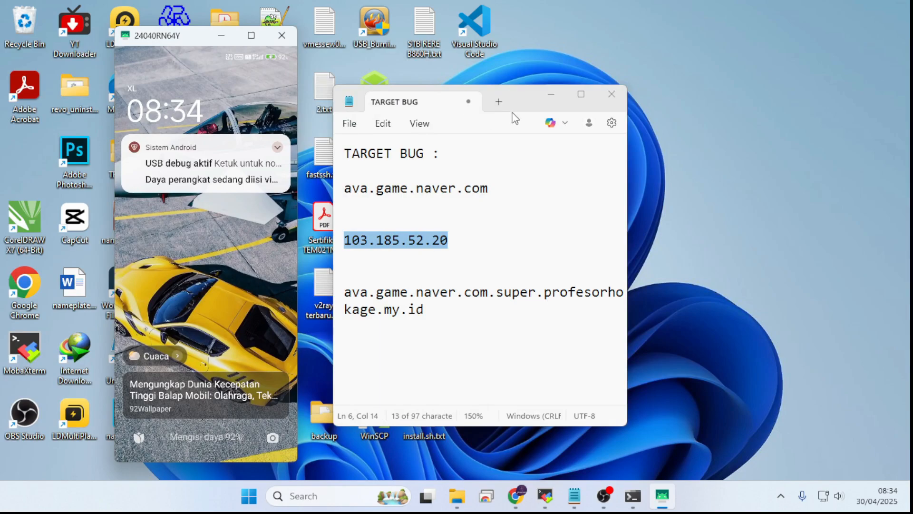
# Step: Move the TARGET BUG note window farther away from the mirrored phone screen
pyautogui.moveTo(563, 107); pyautogui.dragTo(643, 84)
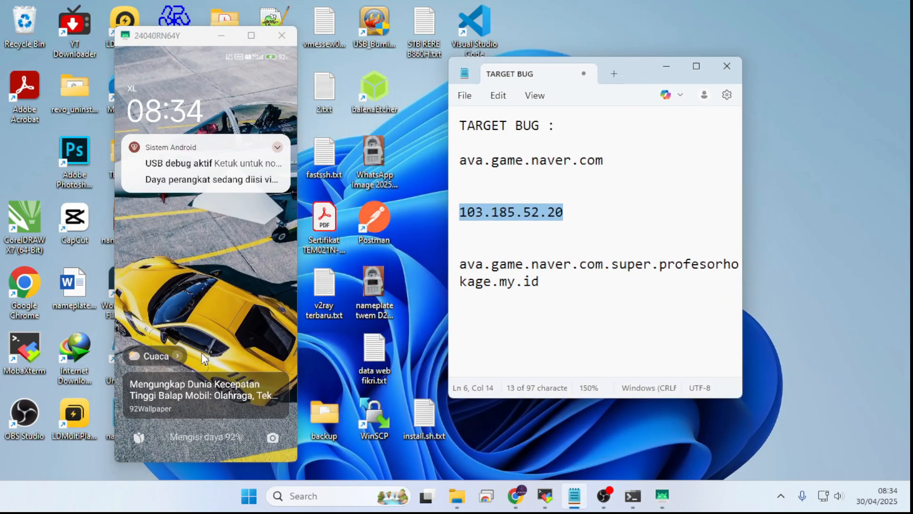
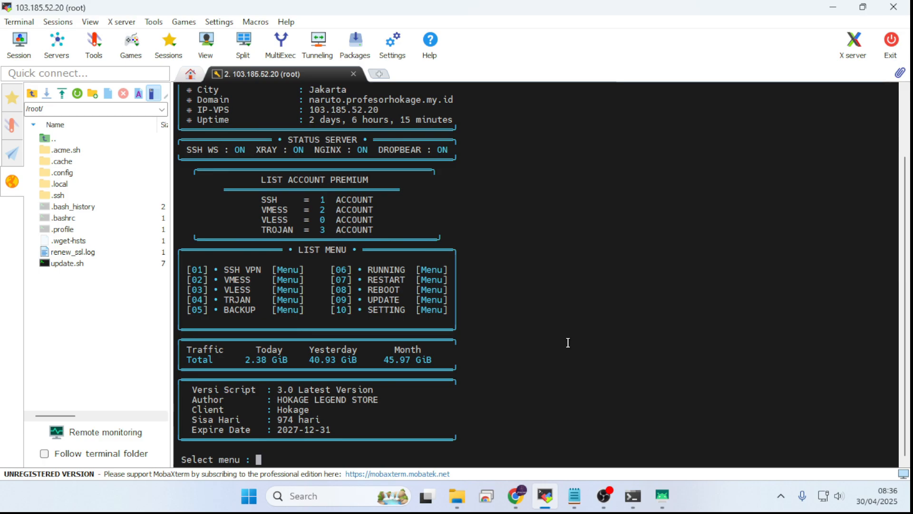
# Step: Start adding a VMESS account in the server script and name its user teswilcard
pyautogui.write('2')
pyautogui.press('Return')
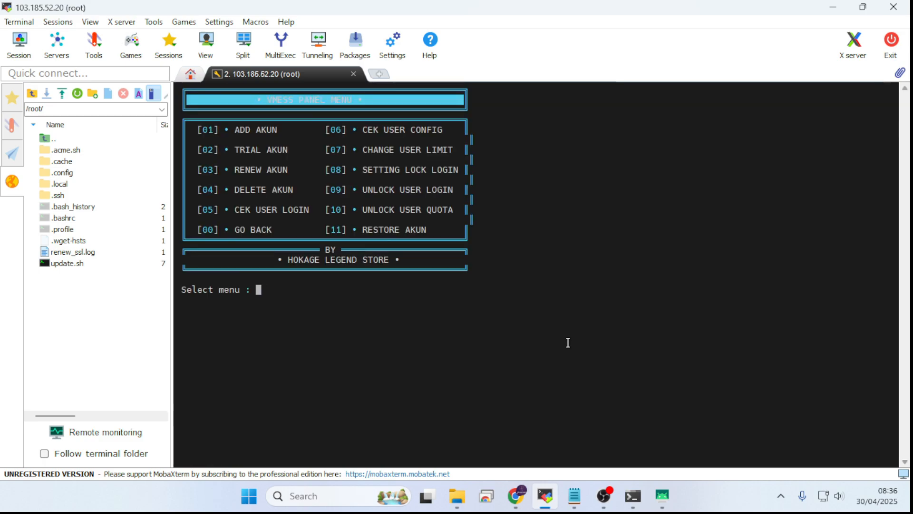
pyautogui.write('1')
pyautogui.press('Return')
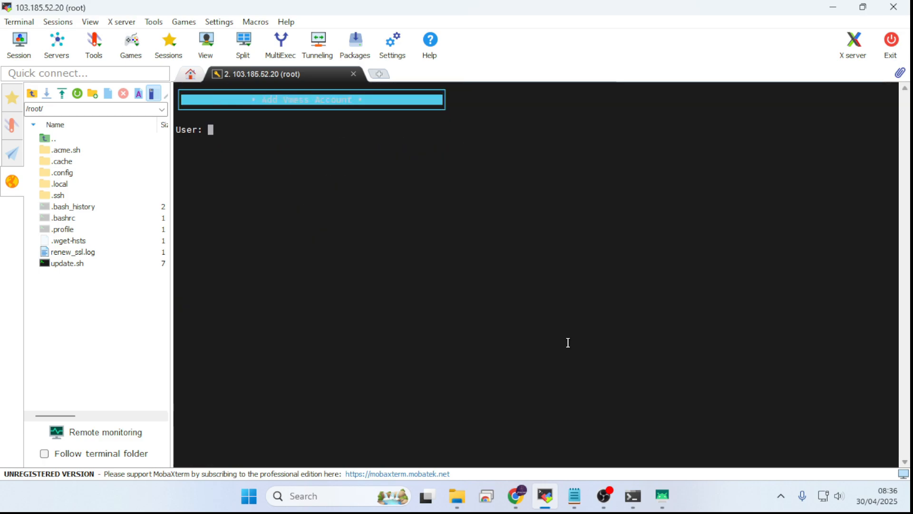
pyautogui.write('teswi')
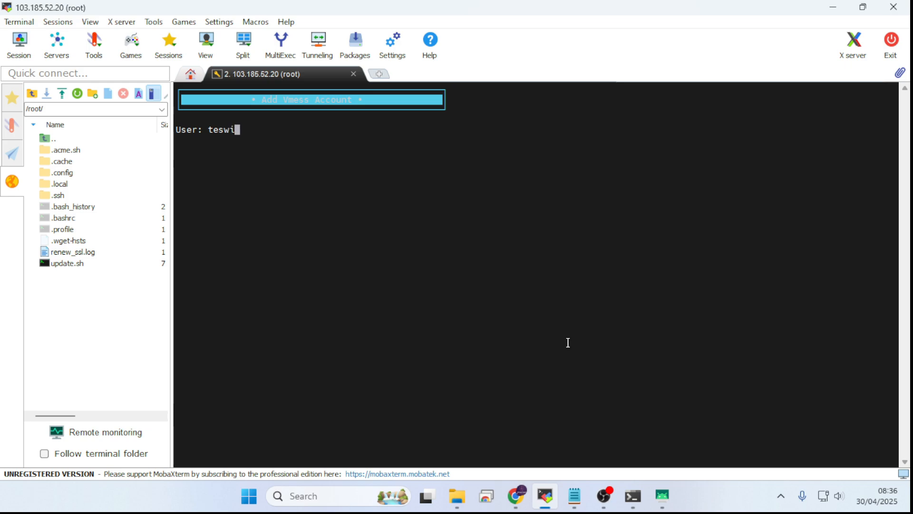
pyautogui.write('lcard')
pyautogui.press('Return')
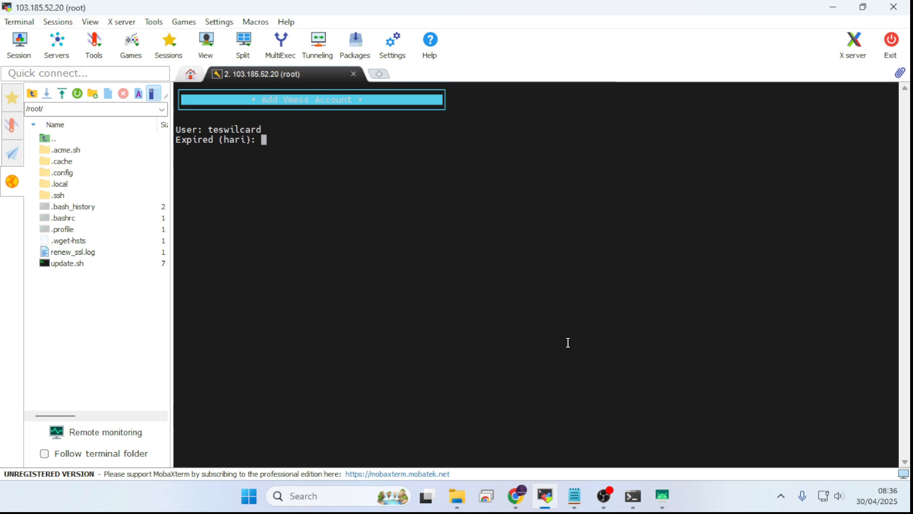
# Step: Create the VMESS account with an expiry of 1 day, an IP limit of 1 and a quota limit of 1 GB
pyautogui.write('1')
pyautogui.press('Return')
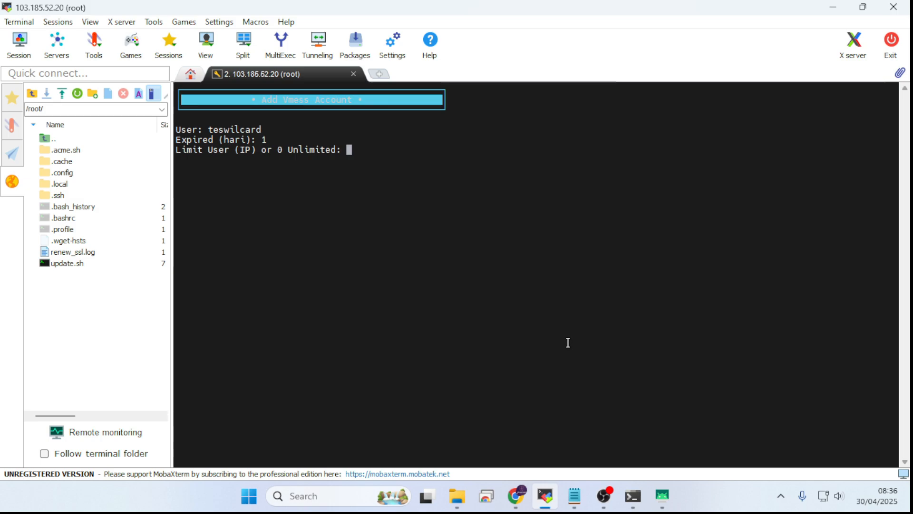
pyautogui.write('1')
pyautogui.press('Return')
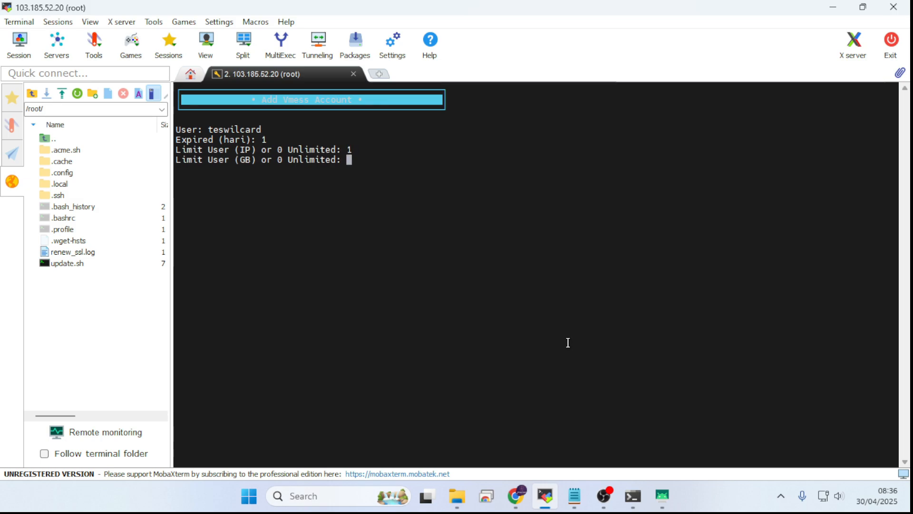
pyautogui.write('1')
pyautogui.press('Return')
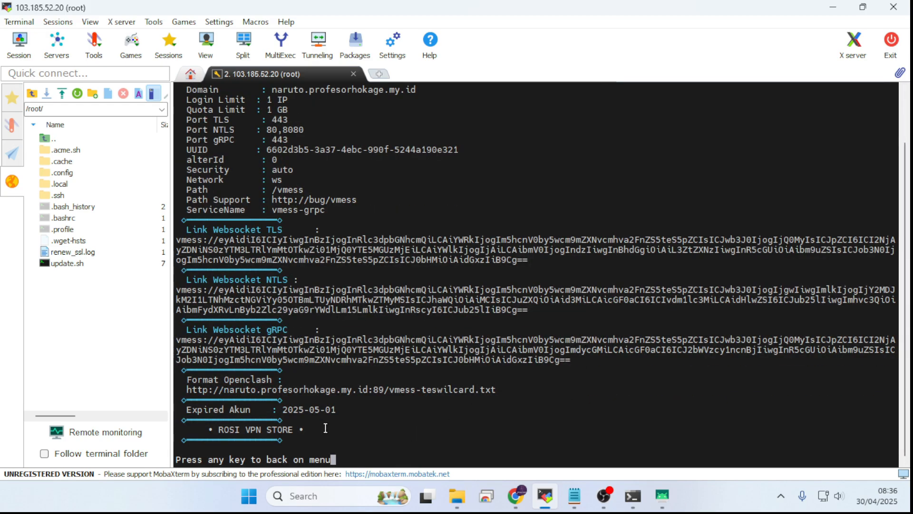
# Step: Copy the complete Premium Vmess Account details, including the websocket and gRPC links, from the terminal output
pyautogui.moveTo(315, 433); pyautogui.dragTo(182, 91)
pyautogui.scroll(2, 259, 212)
pyautogui.rightClick(279, 142)
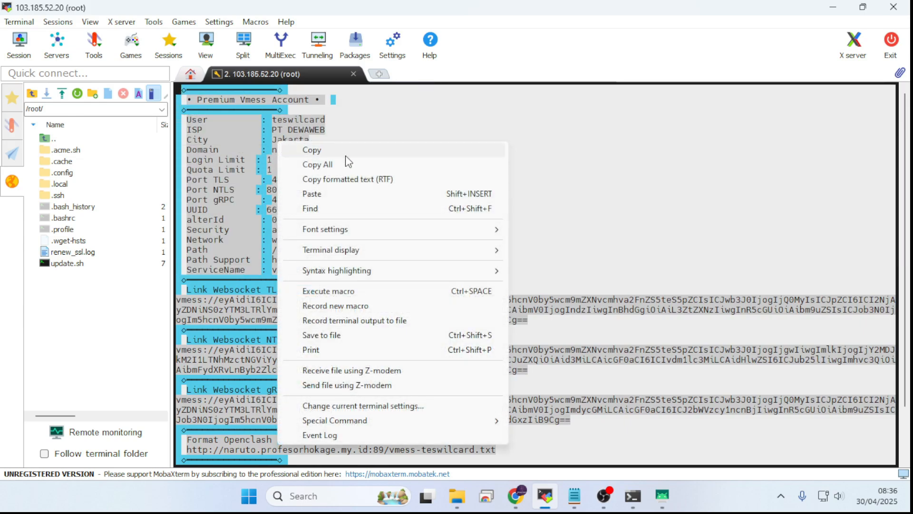
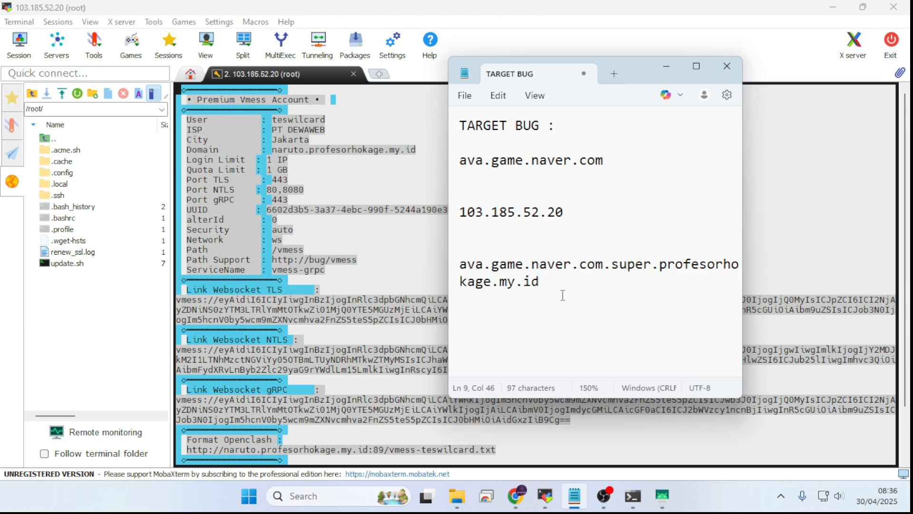
# Step: Paste the copied Premium Vmess Account details below the wildcard hostname in the TARGET BUG note
pyautogui.press('Return')
pyautogui.press('Return')
pyautogui.hotkey('ctrl', 'v')
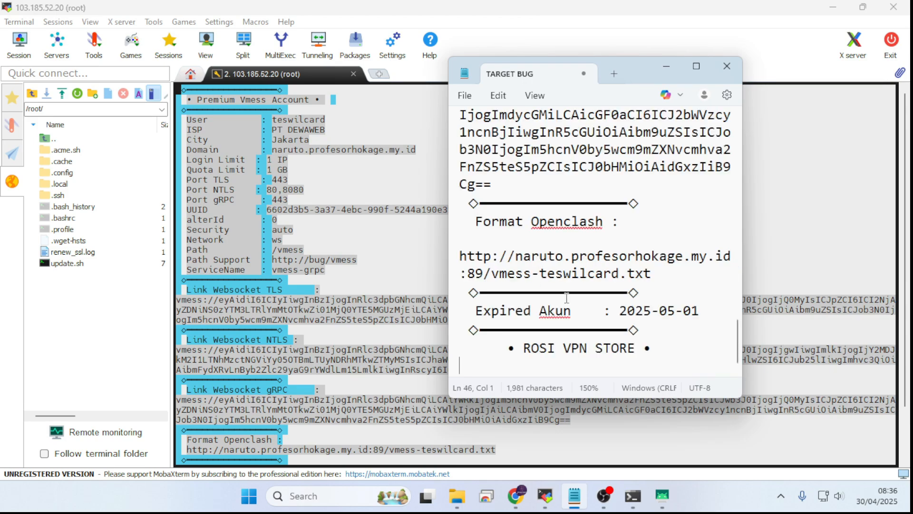
pyautogui.scroll(-1, 588, 249)
pyautogui.scroll(-6, 588, 249)
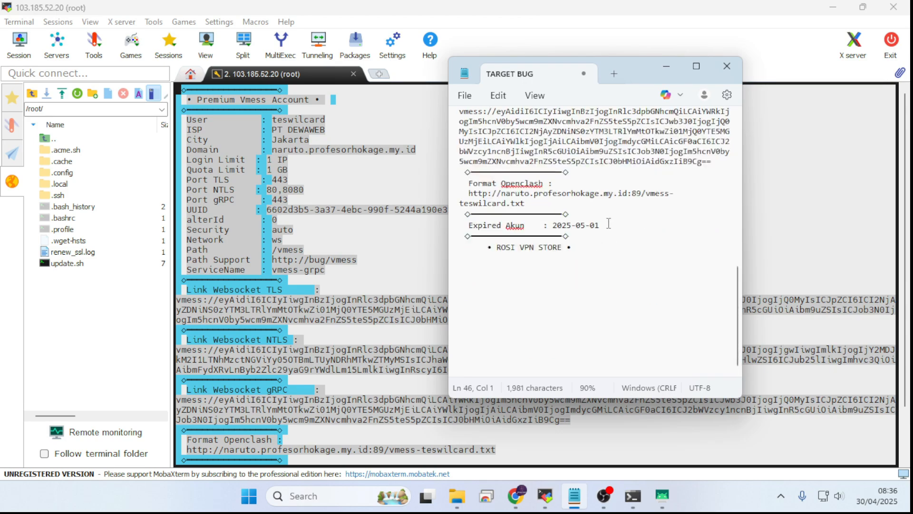
# Step: Copy the complete Link Websocket TLS vmess link from the account details in the note
pyautogui.scroll(10, 623, 223)
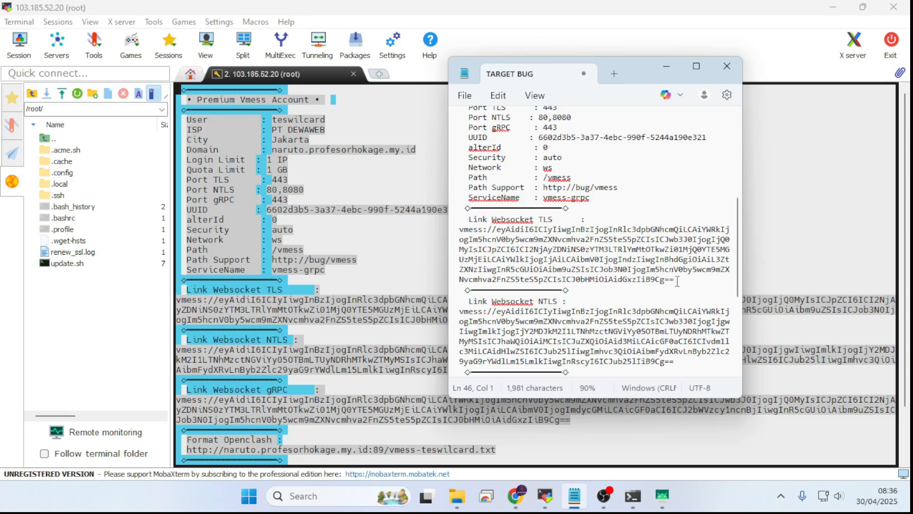
pyautogui.moveTo(674, 279); pyautogui.dragTo(458, 231)
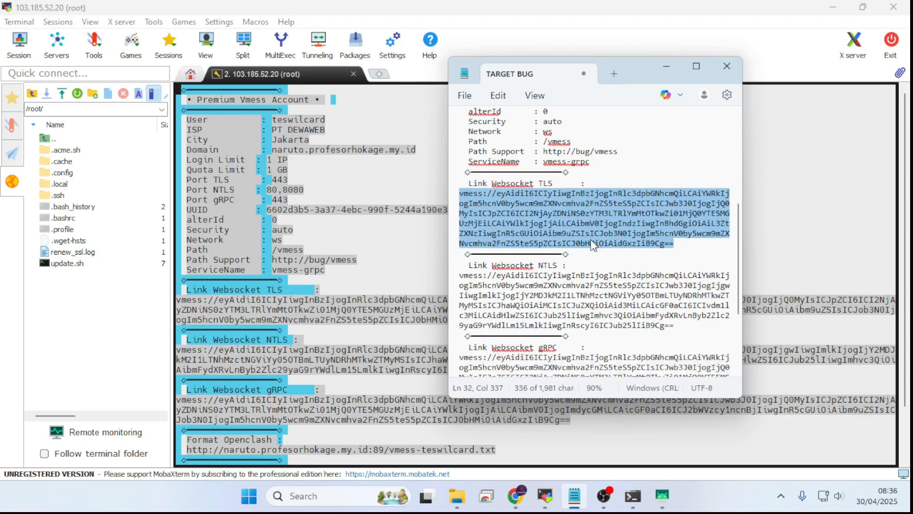
pyautogui.scroll(-3, 571, 237)
pyautogui.scroll(-2, 584, 306)
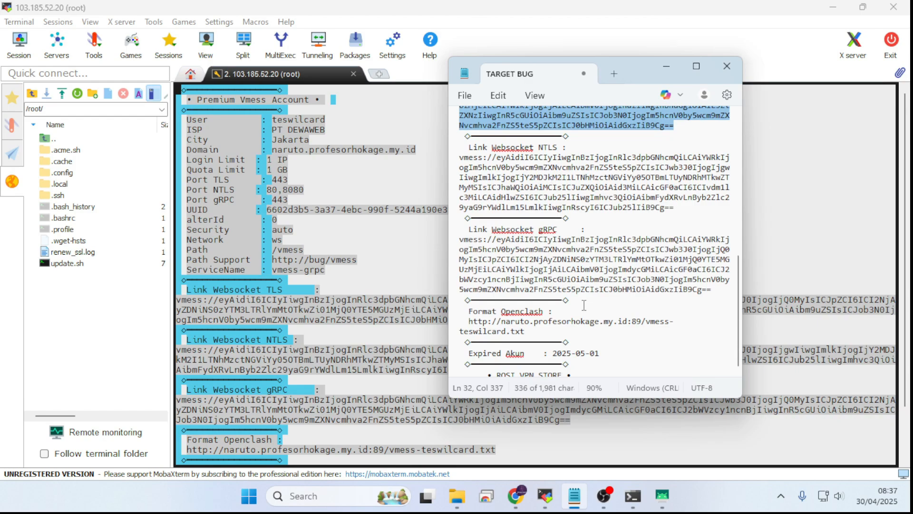
pyautogui.scroll(3, 583, 300)
pyautogui.rightClick(571, 178)
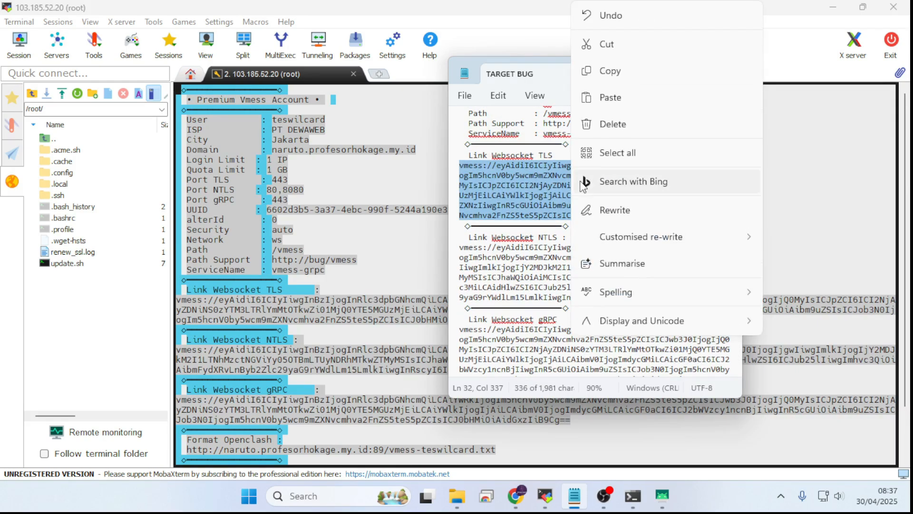
pyautogui.click(657, 69)
# Step: Open v2rayNG on the mirrored phone and import the copied vmess configuration from the clipboard
pyautogui.click(832, 7)
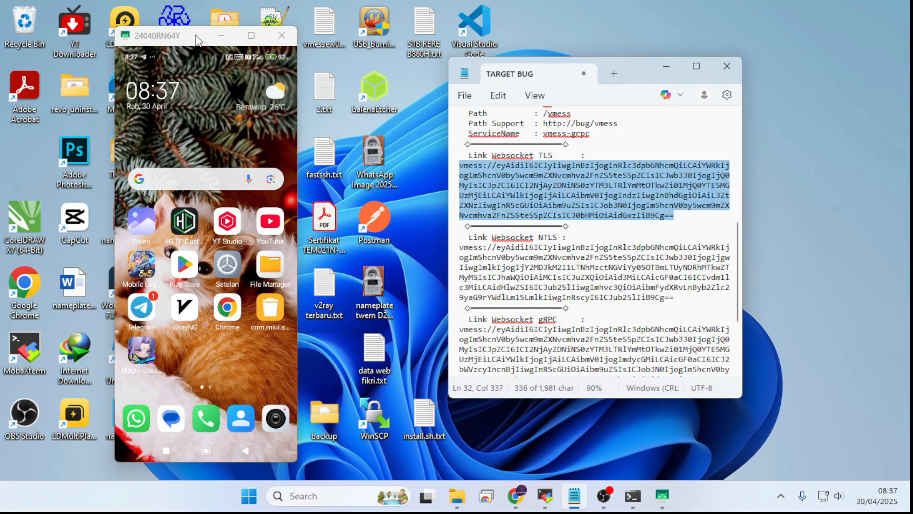
pyautogui.moveTo(195, 34); pyautogui.dragTo(227, 25)
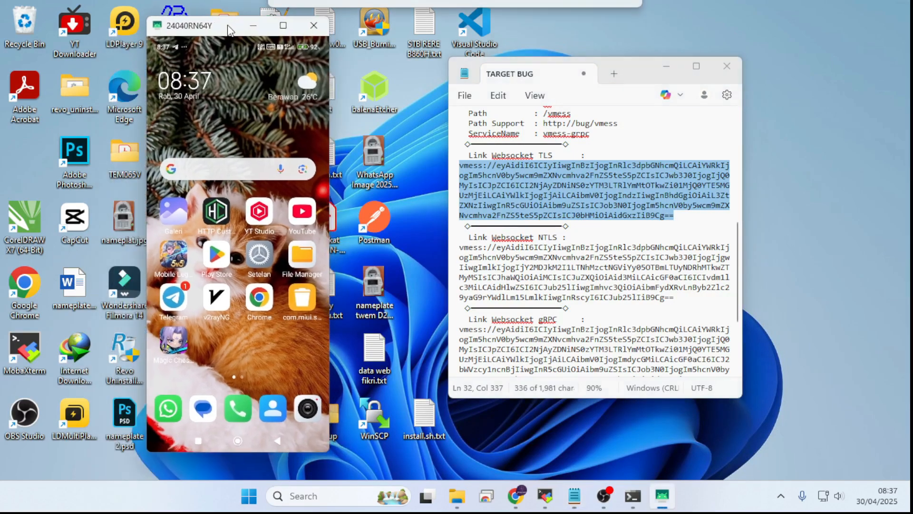
pyautogui.click(216, 304)
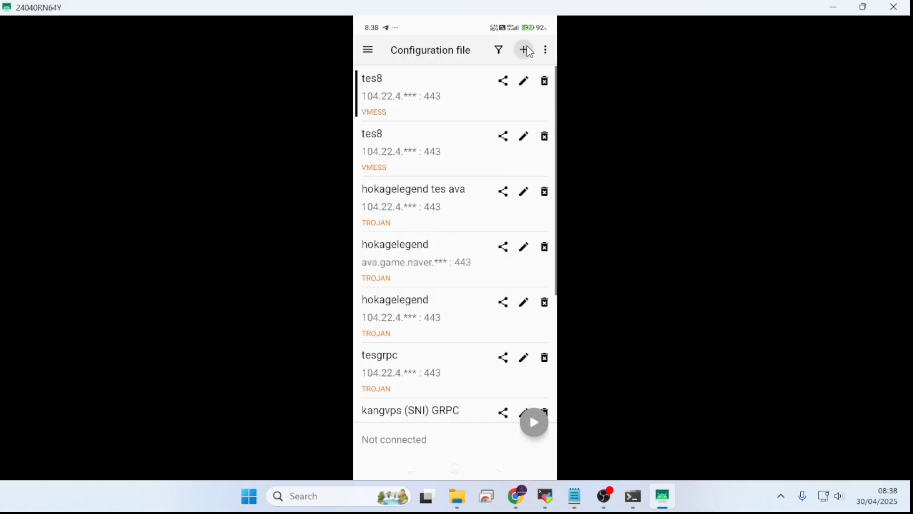
pyautogui.click(526, 46)
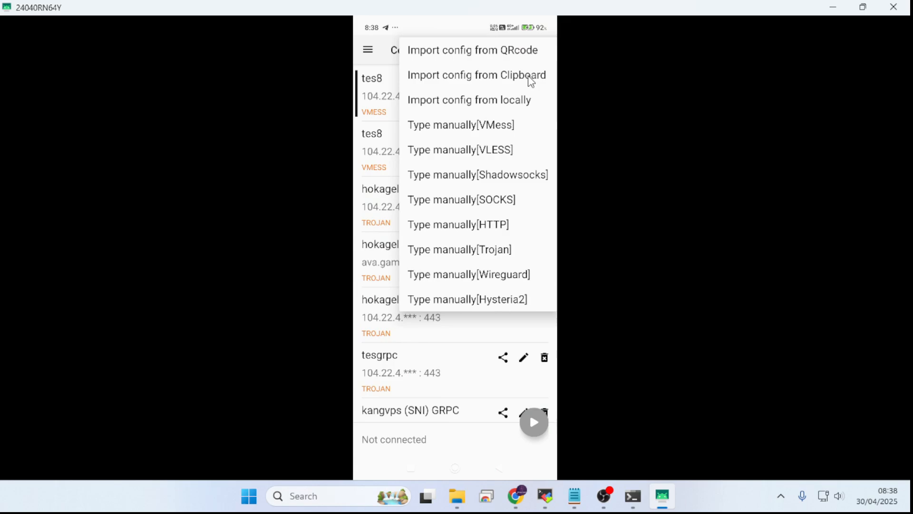
pyautogui.click(531, 82)
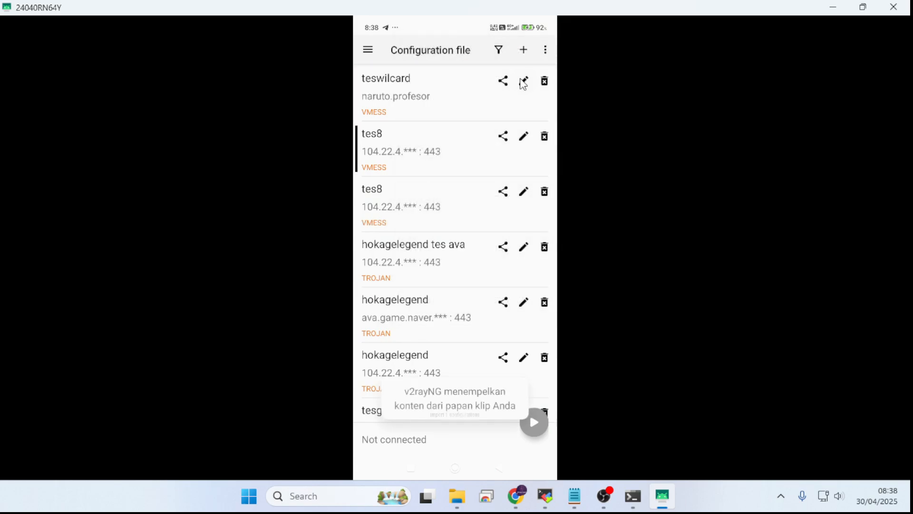
# Step: Open the imported teswilcard configuration for editing and go to its ws host setting
pyautogui.click(523, 81)
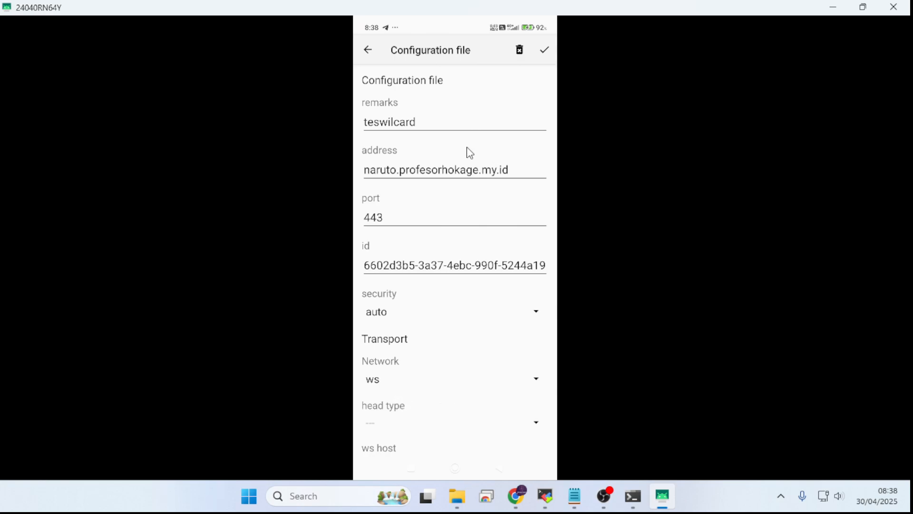
pyautogui.scroll(-1, 460, 195)
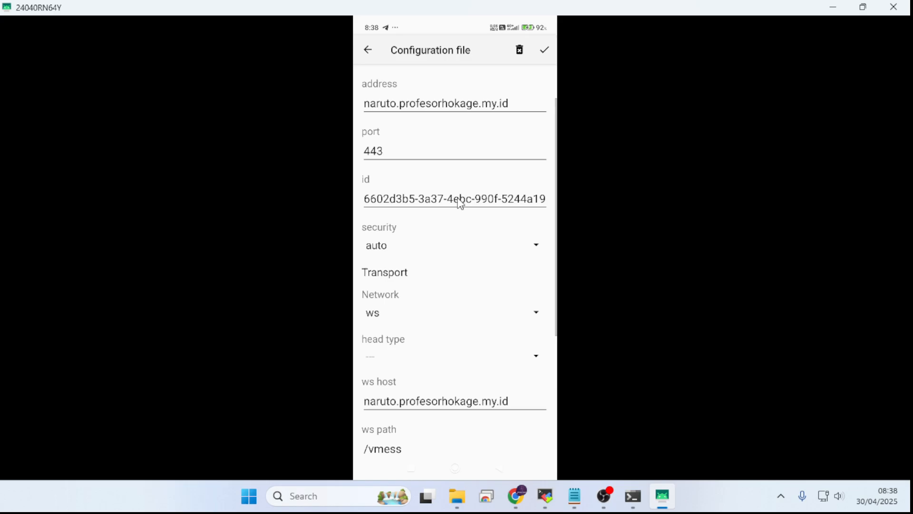
pyautogui.scroll(-1, 459, 203)
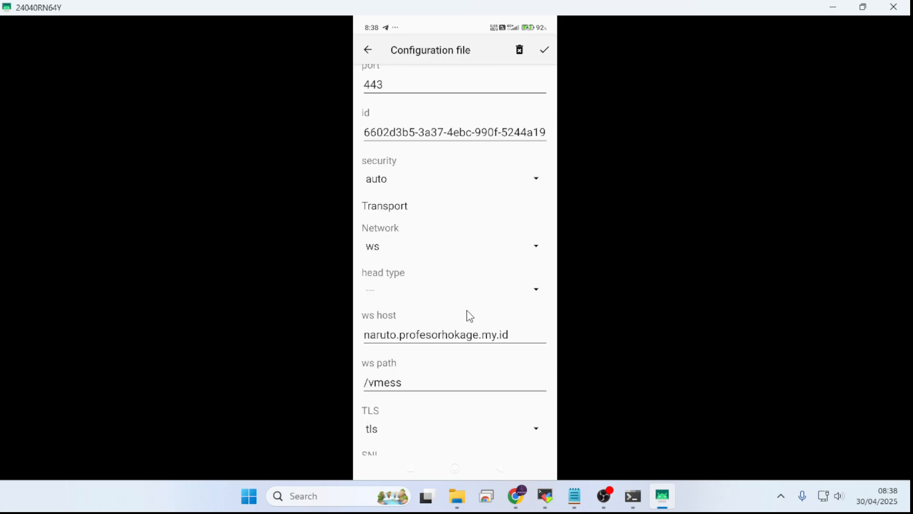
# Step: Check the super part of the wildcard hostname ava.game.naver.com.super.profesorhokage.my.id in the TARGET BUG note
pyautogui.click(575, 496)
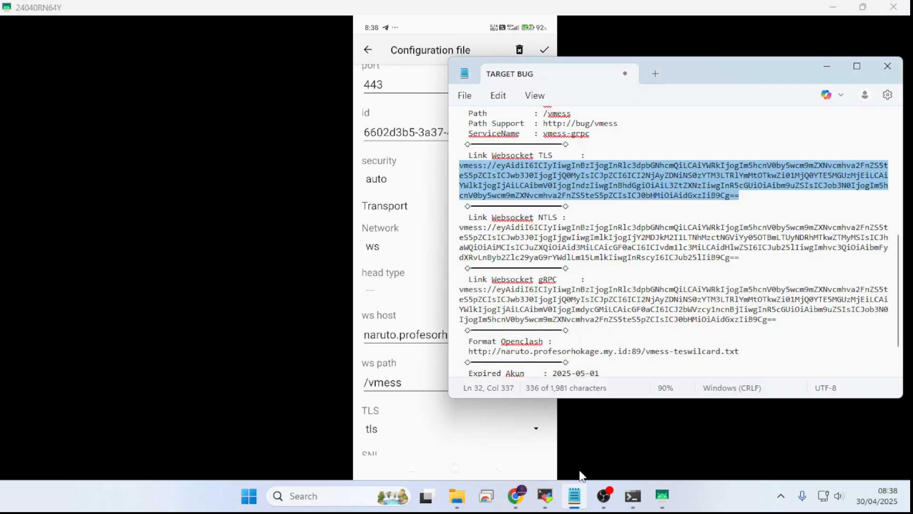
pyautogui.scroll(7, 618, 238)
pyautogui.scroll(3, 631, 247)
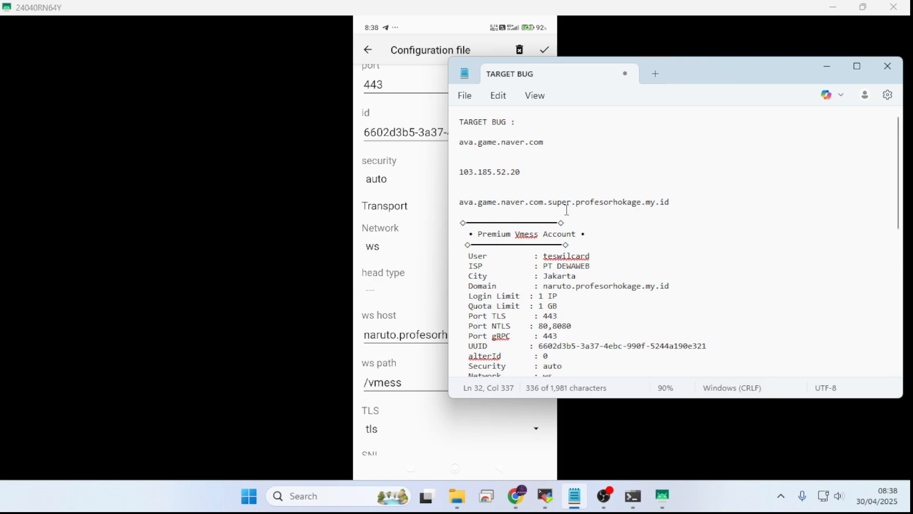
pyautogui.scroll(1, 572, 203)
pyautogui.moveTo(562, 218)
pyautogui.mouseDown()
pyautogui.moveTo(585, 221)
pyautogui.moveTo(573, 214)
pyautogui.moveTo(581, 231)
pyautogui.moveTo(577, 222)
pyautogui.mouseUp()
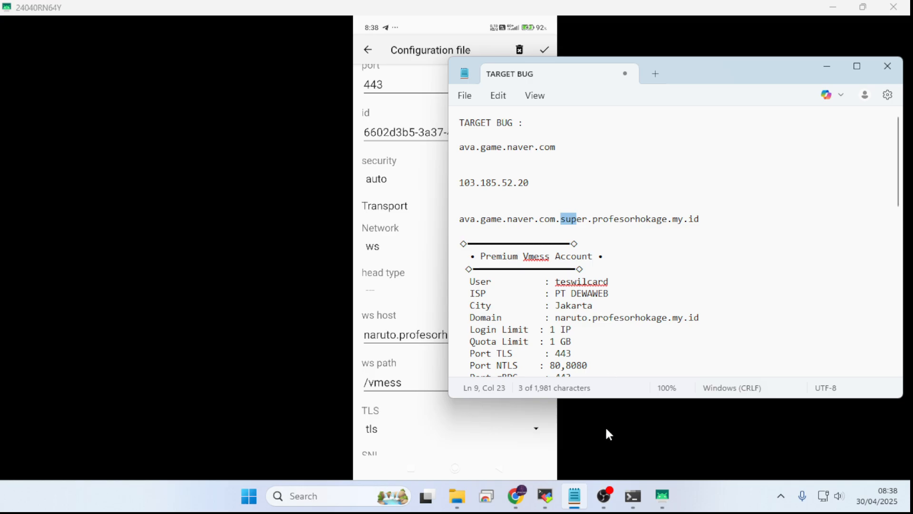
# Step: Switch to the Cloudflare DNS records and copy the name ava.game.naver.com.naruto from its A record
pyautogui.click(516, 496)
pyautogui.scroll(-4, 526, 276)
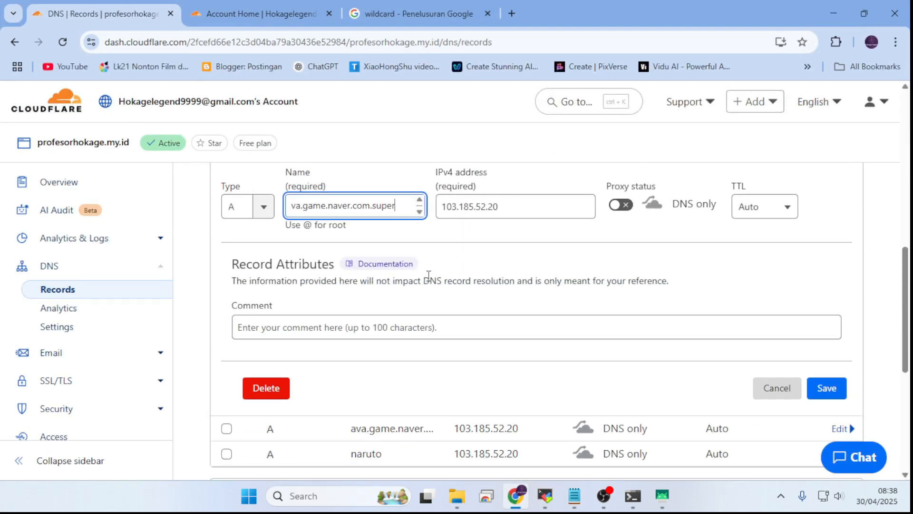
pyautogui.click(808, 261)
pyautogui.scroll(-2, 731, 305)
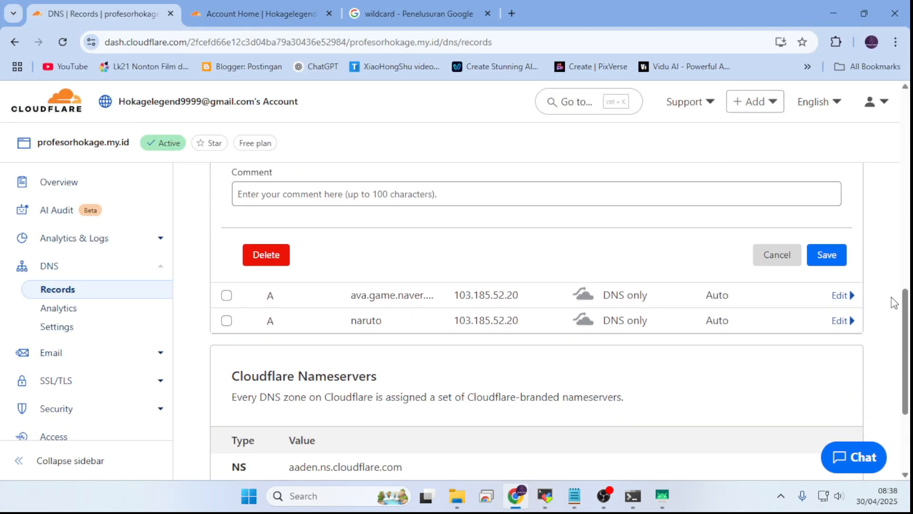
pyautogui.click(840, 296)
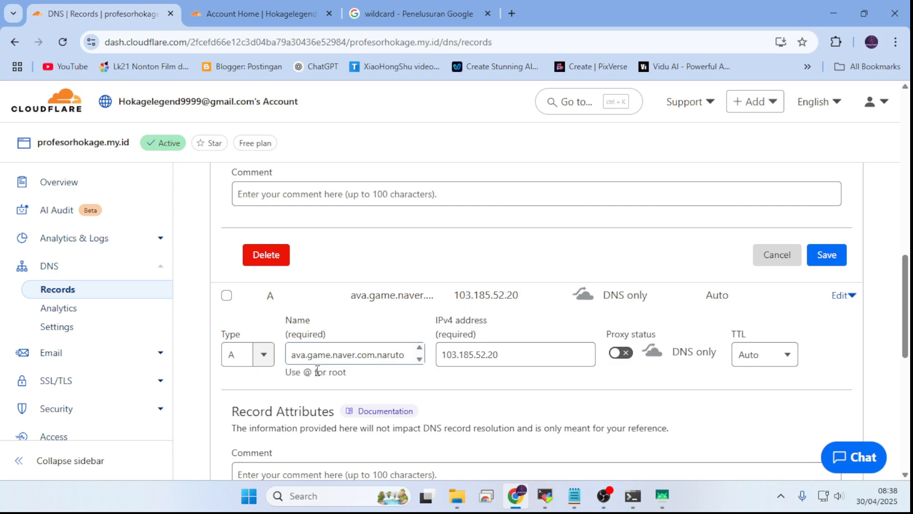
pyautogui.click(326, 356)
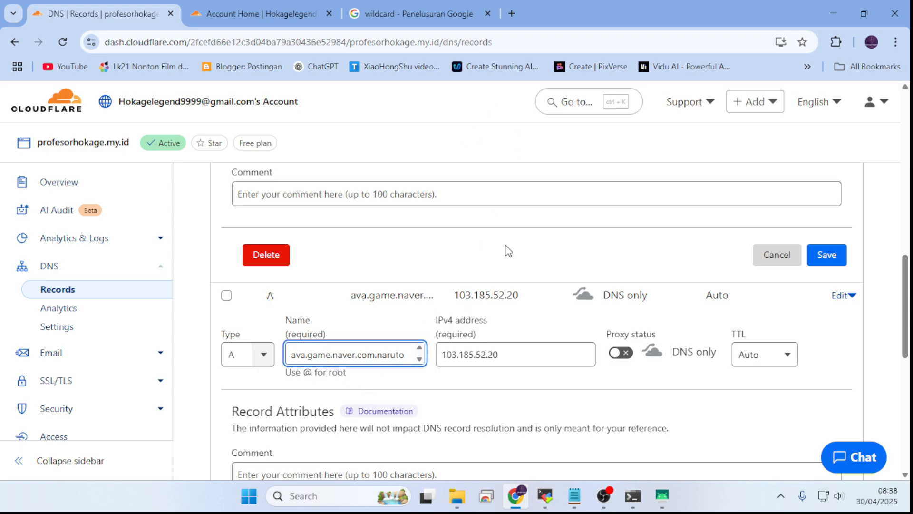
pyautogui.scroll(-3, 506, 251)
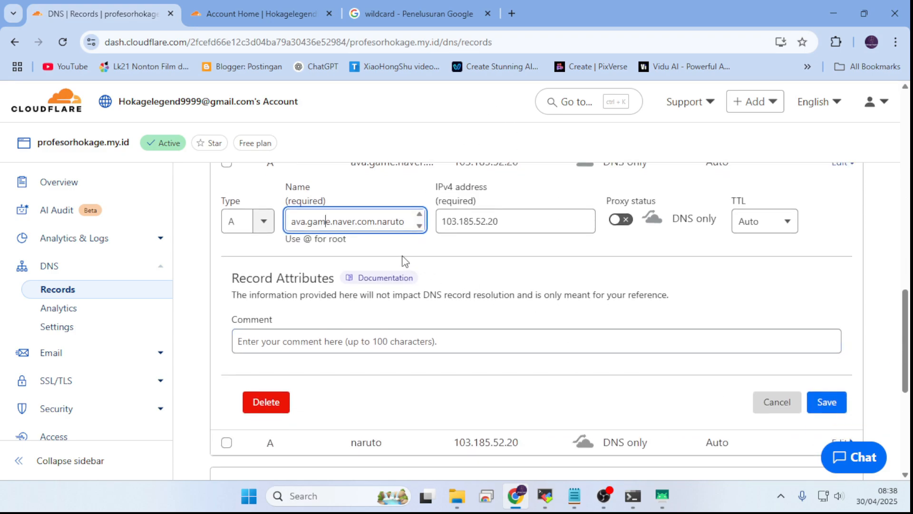
pyautogui.hotkey('ctrl', 'a')
pyautogui.hotkey('ctrl', 'c')
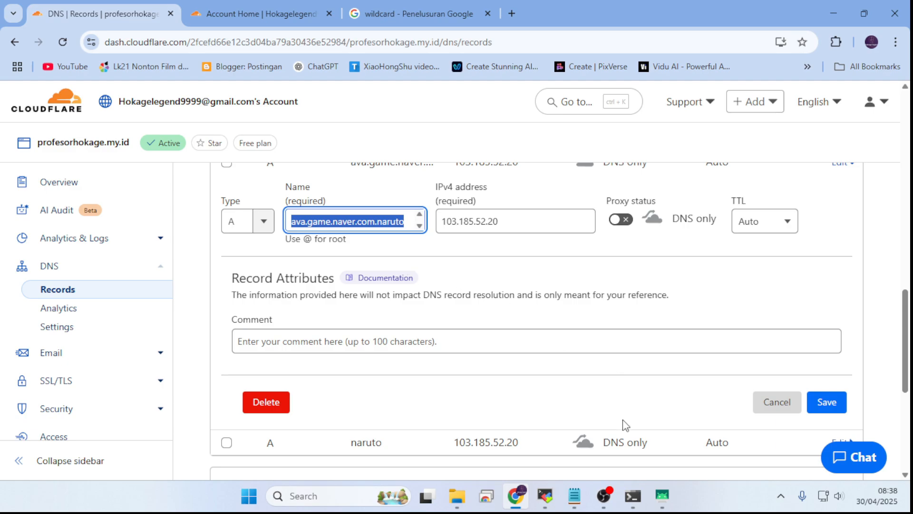
# Step: Back in v2rayNG on the phone, replace the ws host with ava.game.naver.com.naruto followed by a dot
pyautogui.moveTo(542, 506)
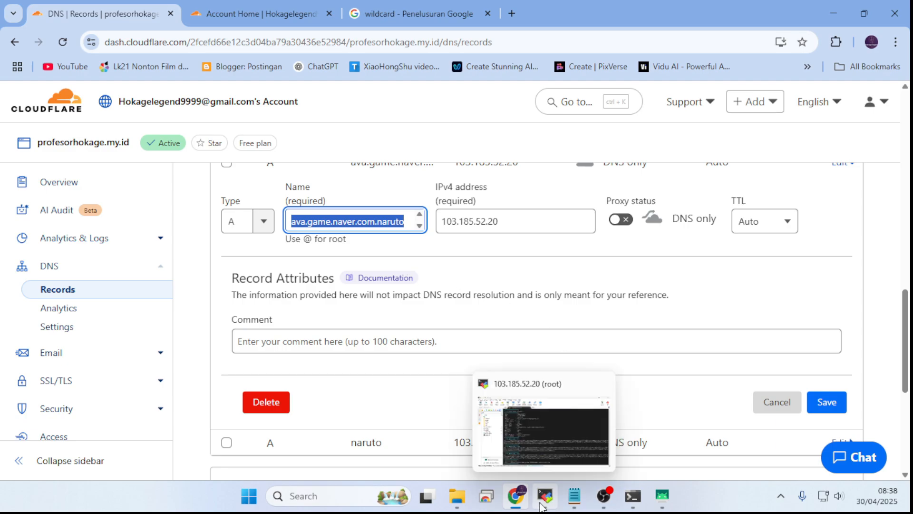
pyautogui.click(662, 496)
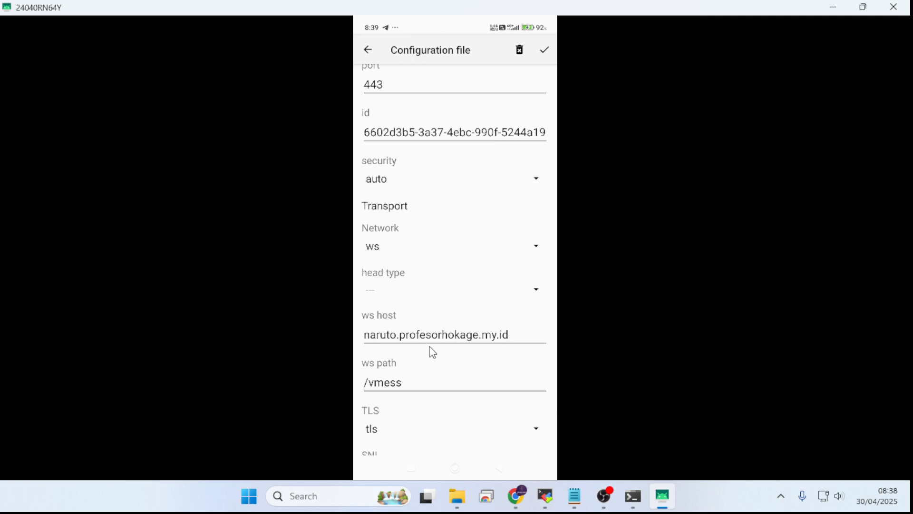
pyautogui.click(520, 339)
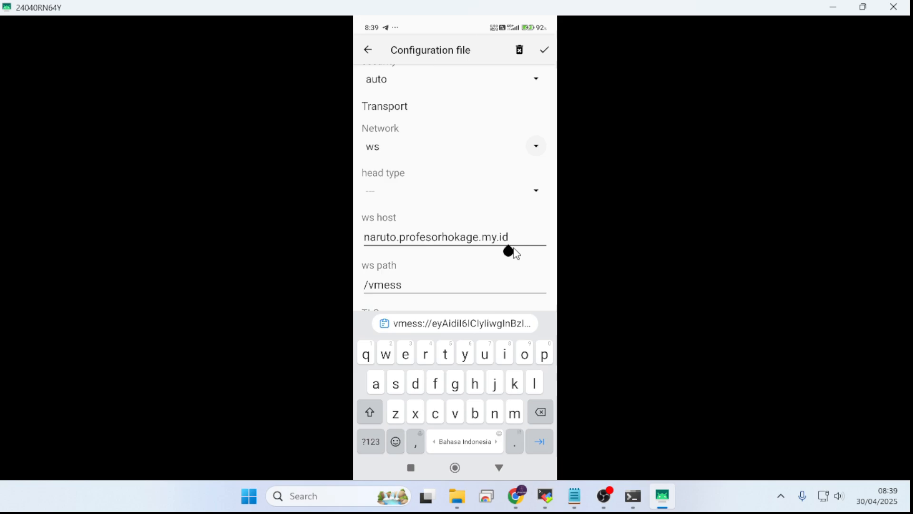
pyautogui.hotkey('ctrl', 'a')
pyautogui.hotkey('ctrl', 'v')
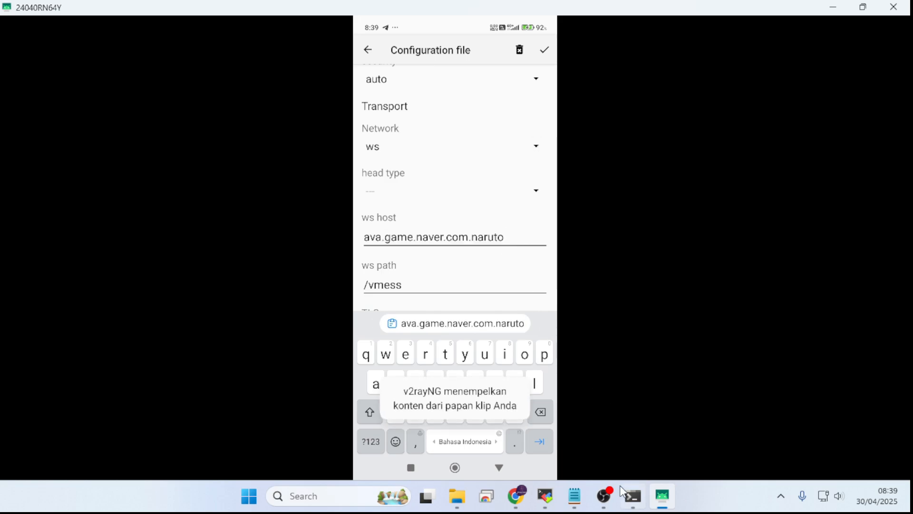
pyautogui.moveTo(578, 496)
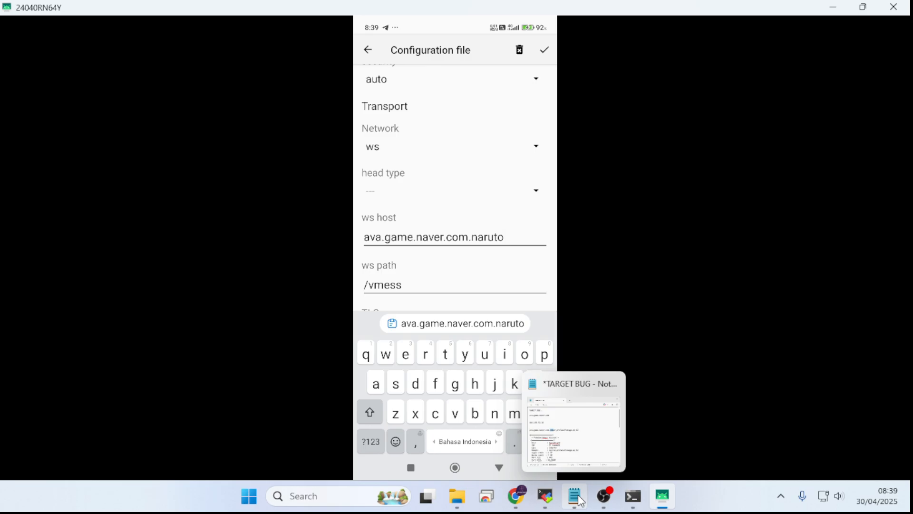
pyautogui.click(520, 240)
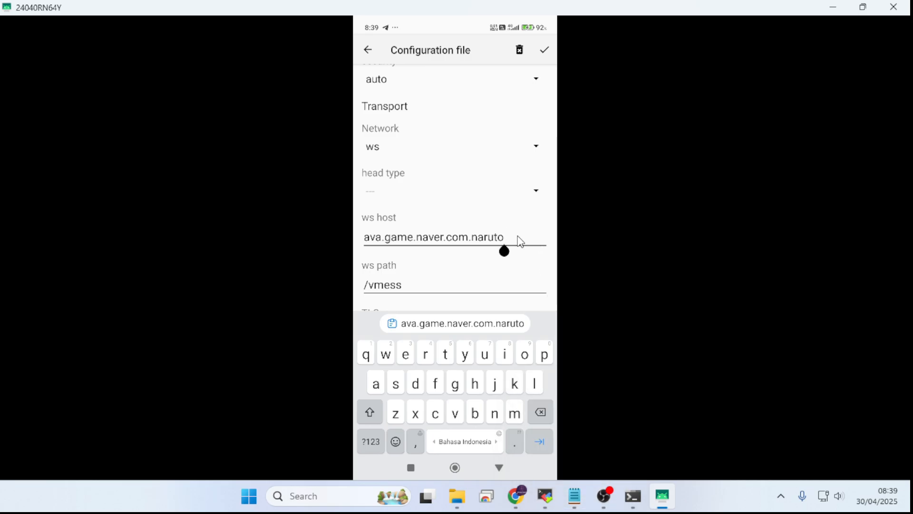
pyautogui.write('.')
# Step: Copy the domain profesorhokage.my.id from the recommended zone set-up steps on Cloudflare's DNS Records page
pyautogui.click(515, 496)
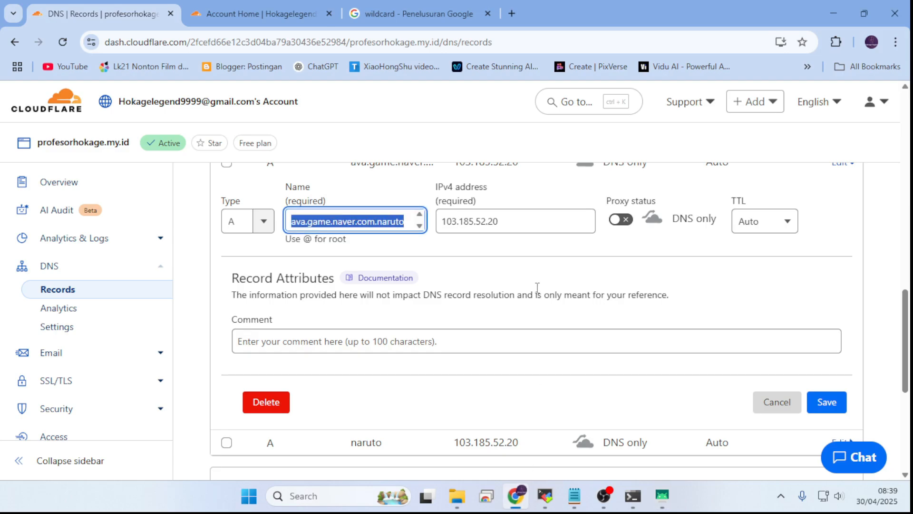
pyautogui.scroll(8, 519, 281)
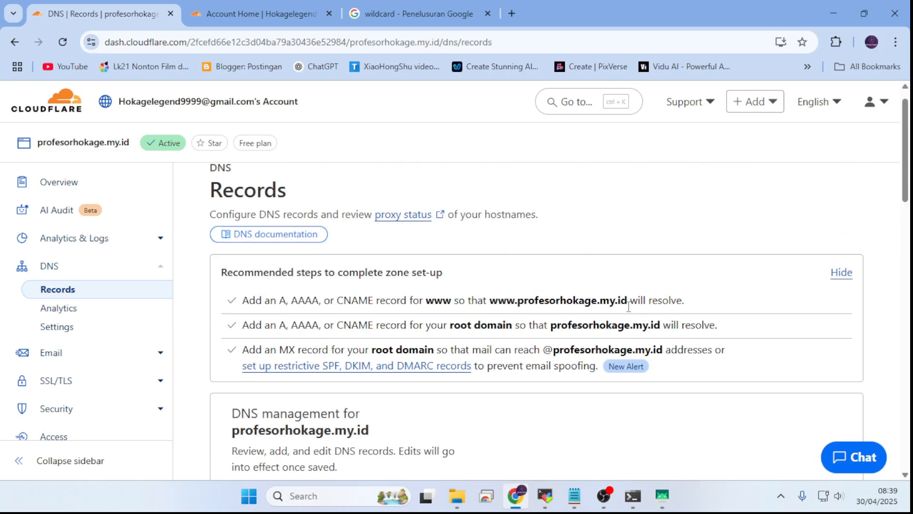
pyautogui.moveTo(624, 305); pyautogui.dragTo(519, 307)
pyautogui.hotkey('ctrl', 'c')
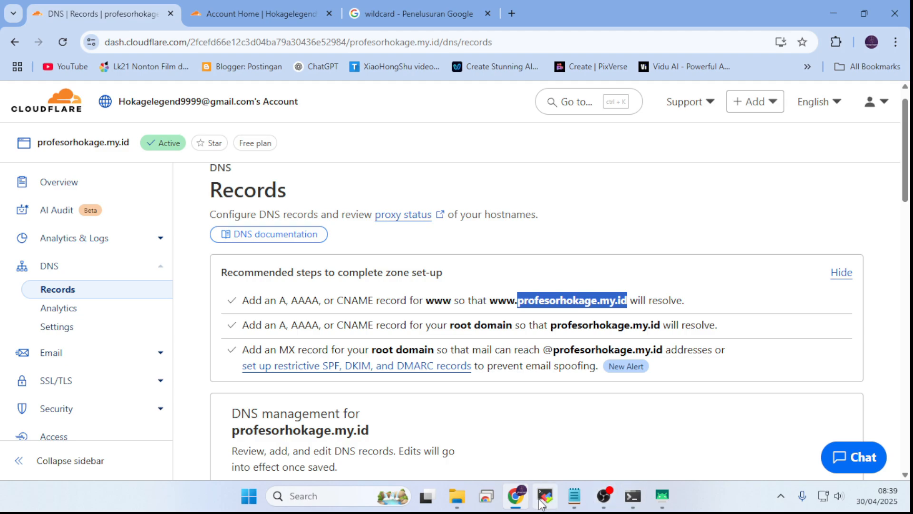
# Step: Append profesorhokage.my.id to the ws host in v2rayNG and check the full ava.game.naver.com.naruto.profesorhokage.my.id hostname
pyautogui.click(662, 496)
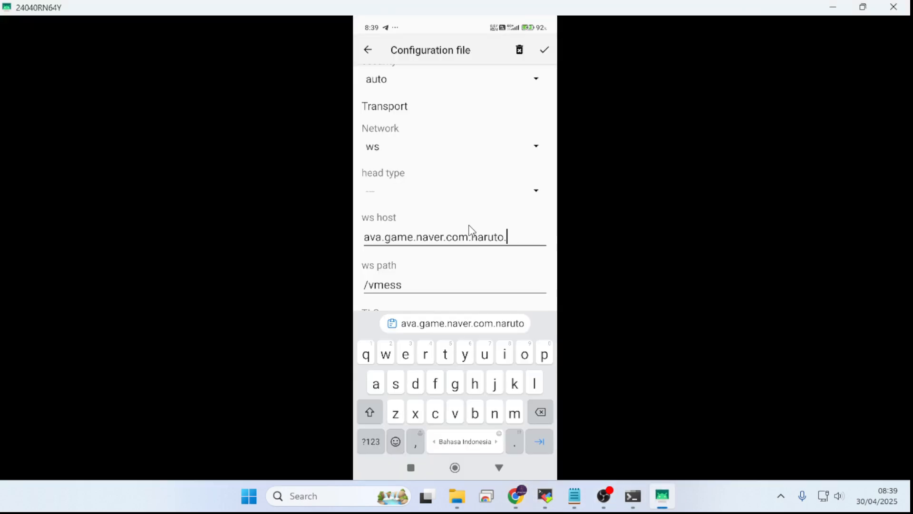
pyautogui.hotkey('ctrl', 'v')
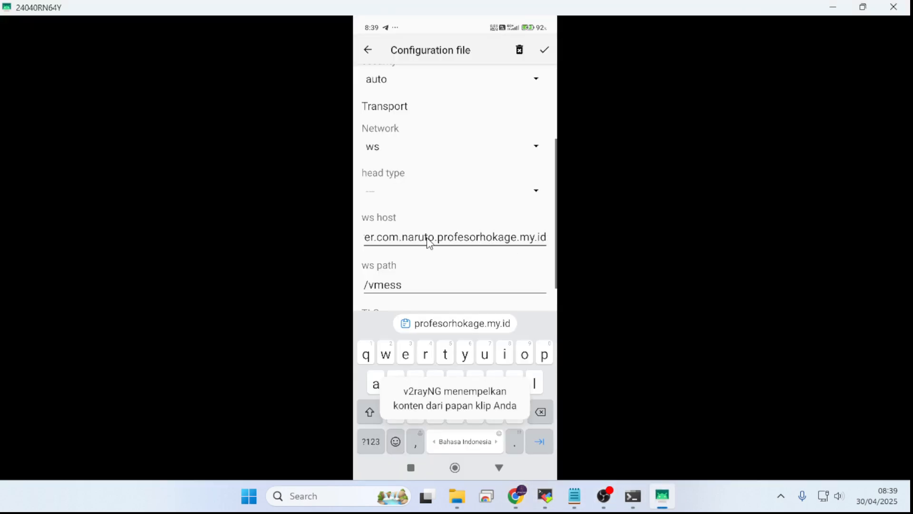
pyautogui.click(396, 240)
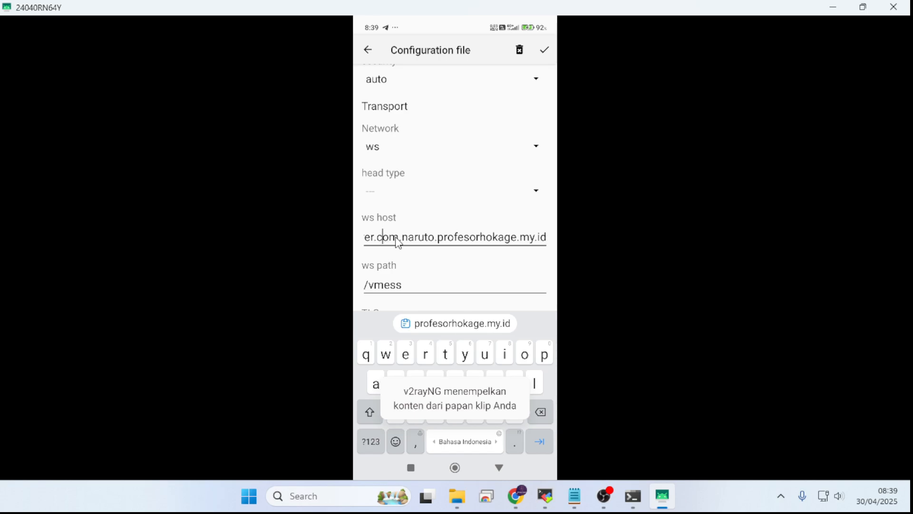
pyautogui.click(414, 240)
pyautogui.click(481, 241)
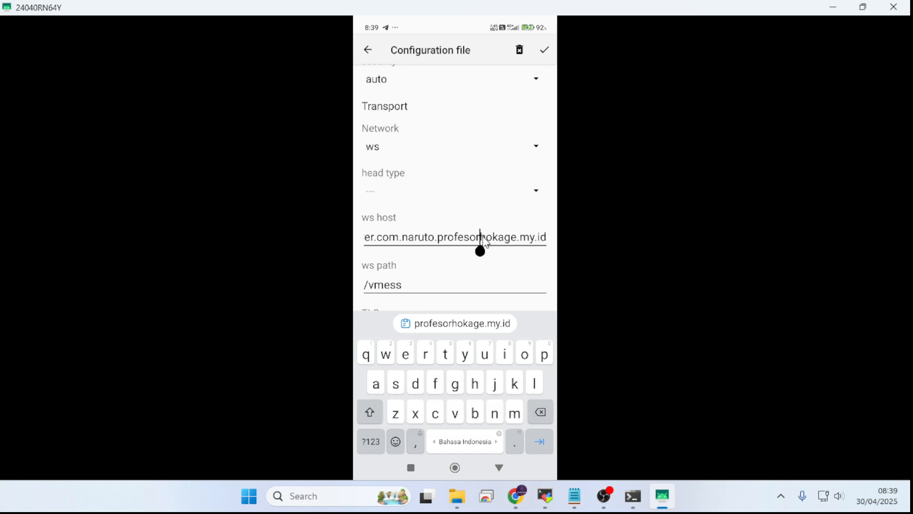
# Step: Copy the full ws host ava.game.naver.com.naruto.profesorhokage.my.id into the SNI field of the teswilcard configuration
pyautogui.hotkey('ctrl', 'a')
pyautogui.hotkey('ctrl', 'c')
pyautogui.scroll(-4, 481, 241)
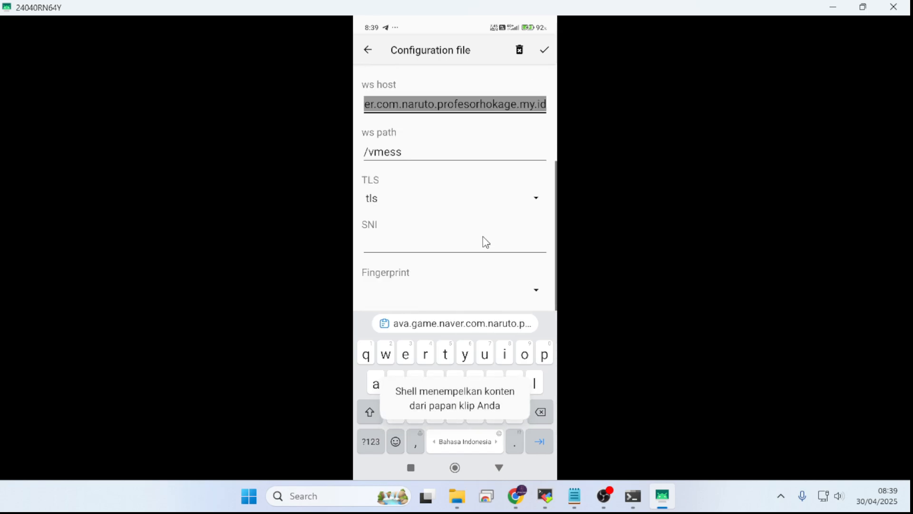
pyautogui.click(479, 245)
pyautogui.hotkey('ctrl', 'v')
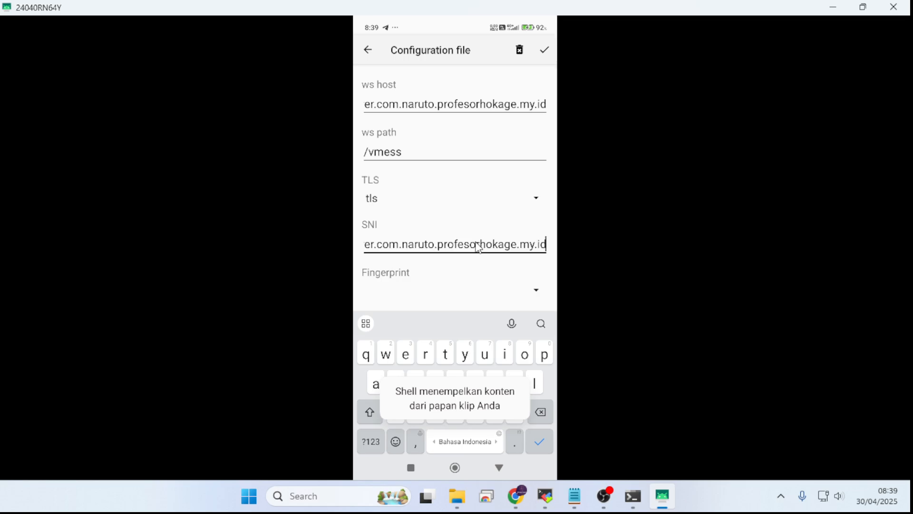
# Step: Copy ava.game.naver.com from the TARGET BUG note in Notepad and replace the v2rayNG configuration's address with it
pyautogui.scroll(10, 477, 245)
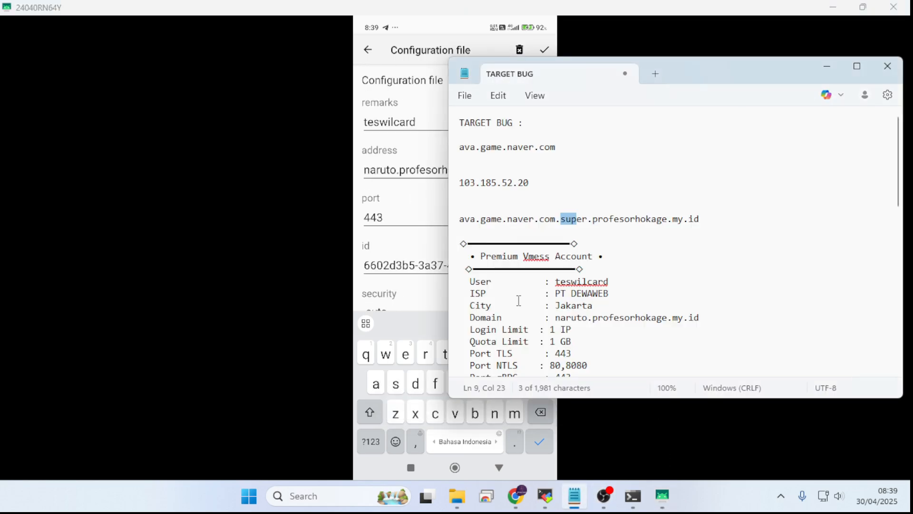
pyautogui.click(574, 495)
pyautogui.click(559, 187)
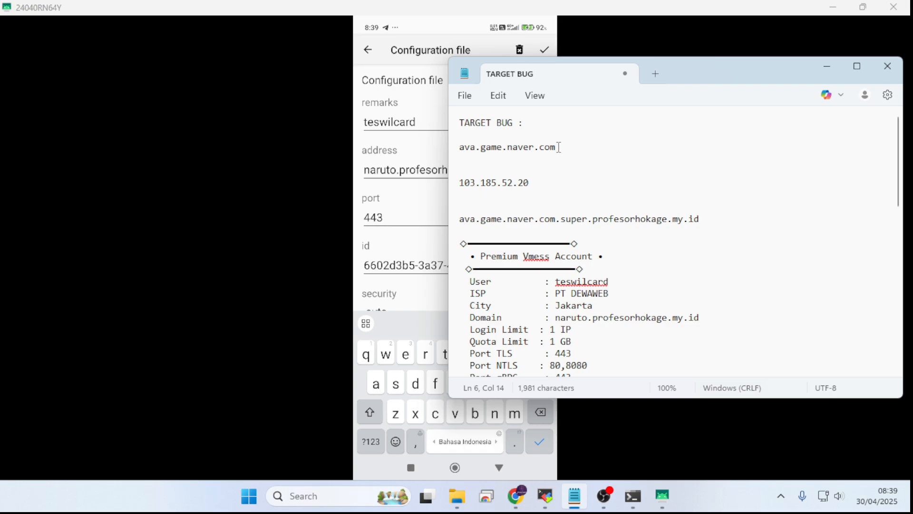
pyautogui.moveTo(559, 147); pyautogui.dragTo(449, 148)
pyautogui.click(391, 170)
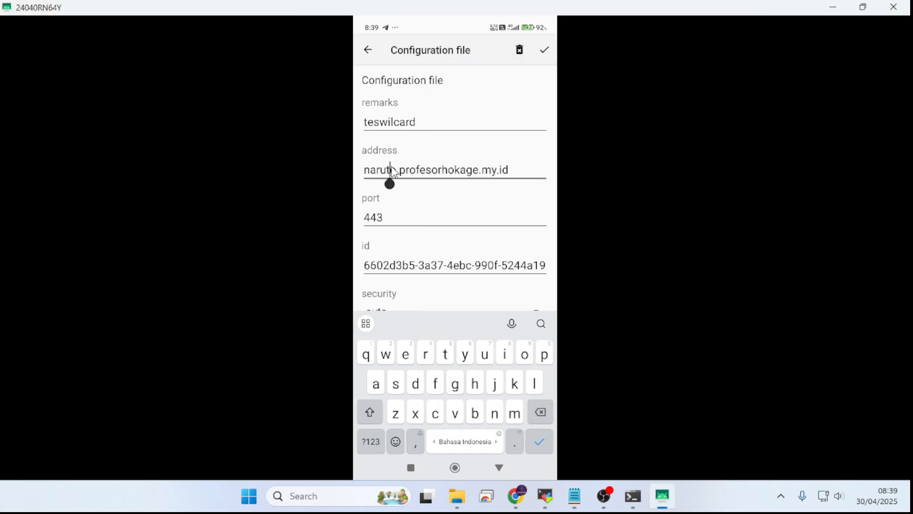
pyautogui.doubleClick(392, 166)
pyautogui.hotkey('ctrl', 'v')
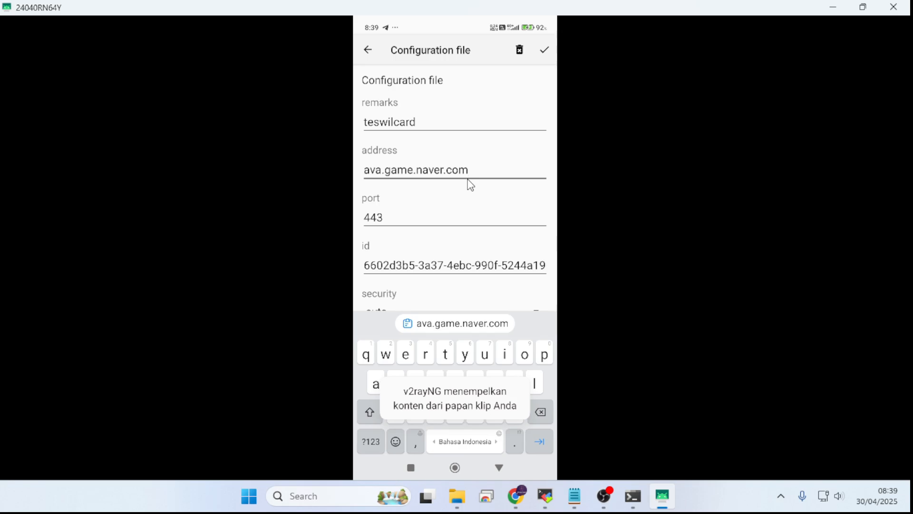
# Step: Check the ws host and SNI entries, save the configuration and select the teswilcard profile in the list
pyautogui.scroll(-5, 434, 185)
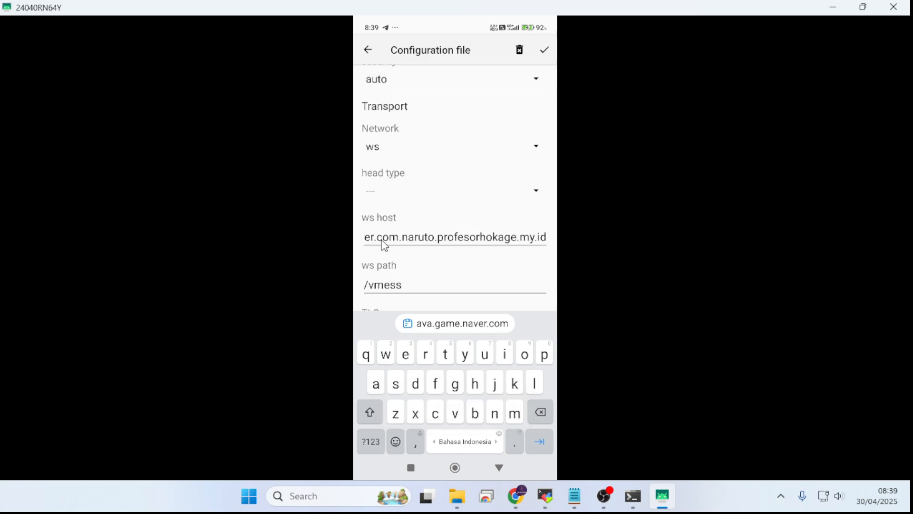
pyautogui.scroll(-2, 479, 236)
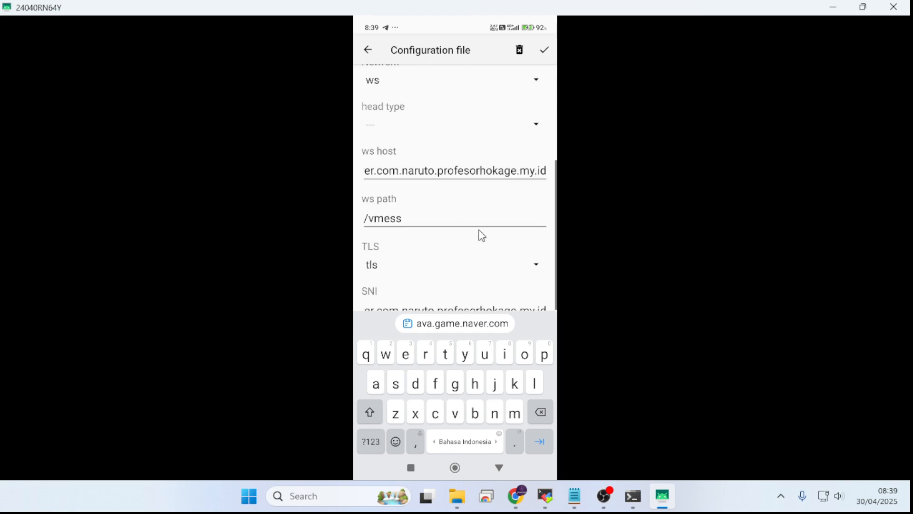
pyautogui.scroll(-3, 482, 236)
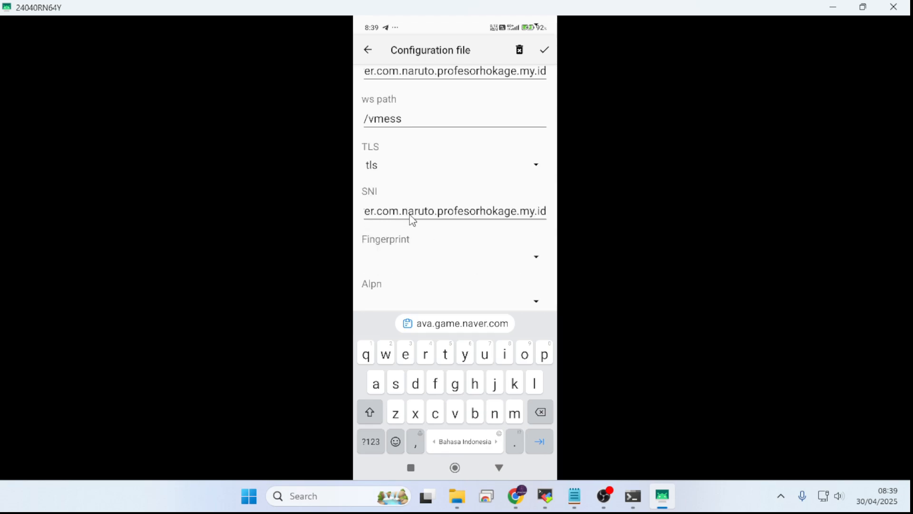
pyautogui.scroll(-2, 507, 214)
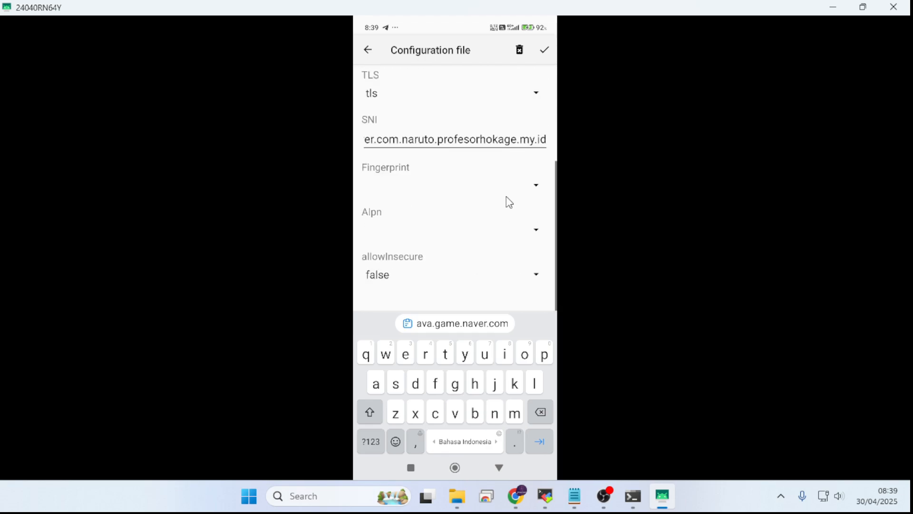
pyautogui.scroll(6, 508, 200)
pyautogui.click(546, 50)
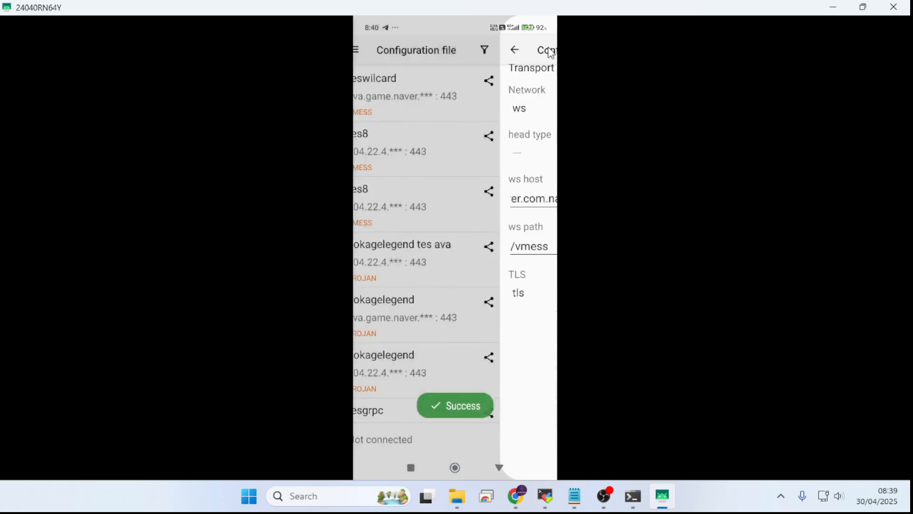
pyautogui.click(445, 87)
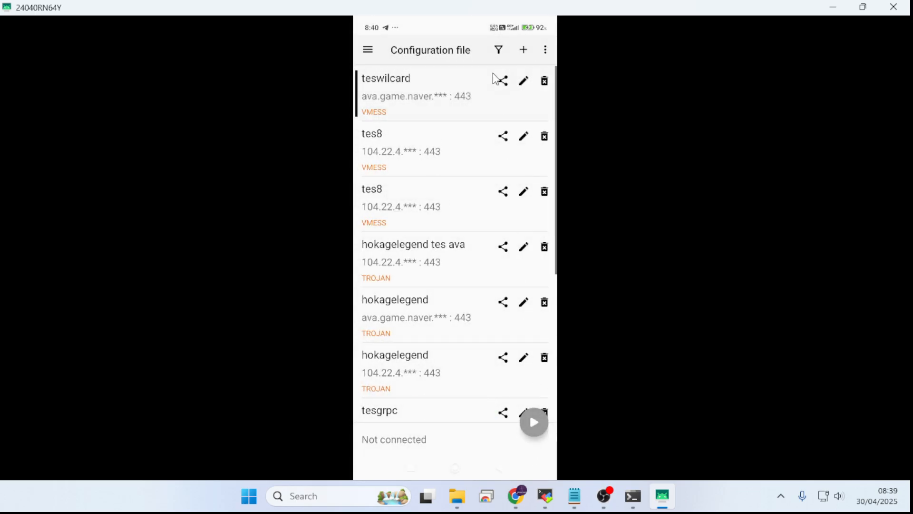
# Step: Turn off mobile data and turn on Wi-Fi in the phone's quick settings, and return to the v2rayNG profile list
pyautogui.moveTo(475, 34); pyautogui.dragTo(471, 204)
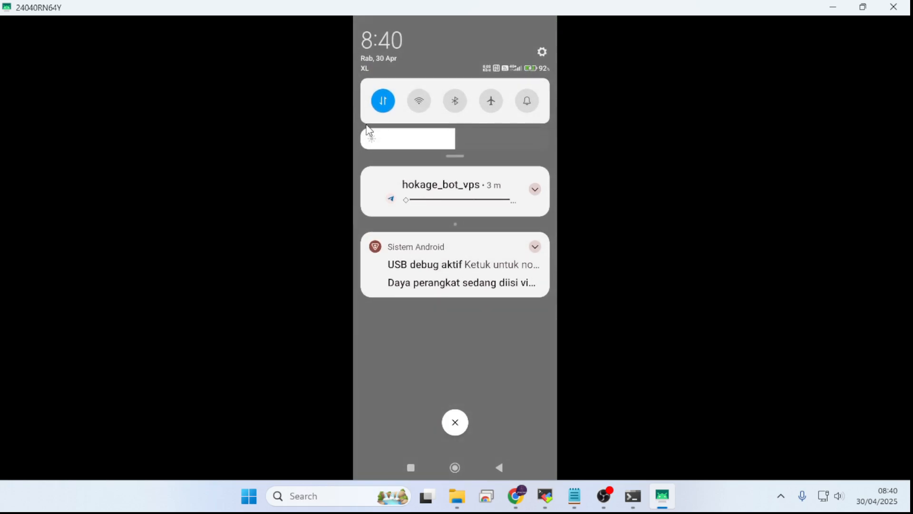
pyautogui.click(384, 105)
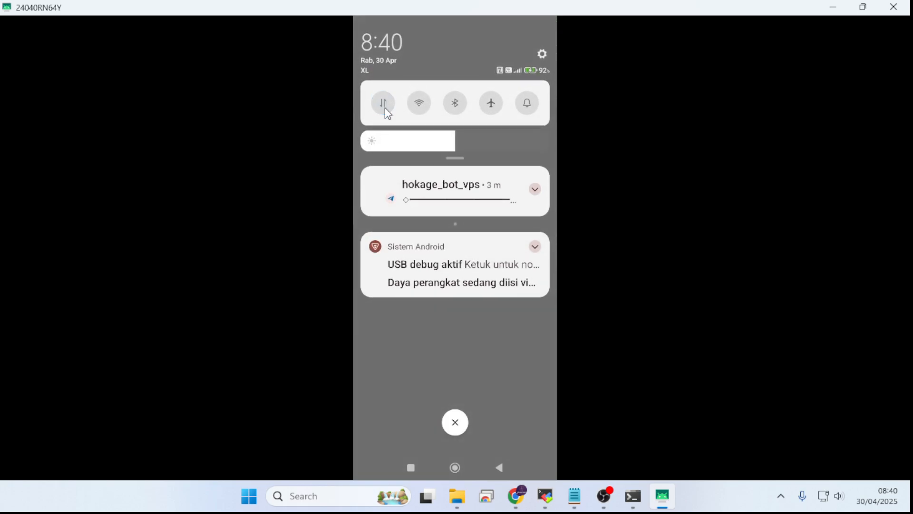
pyautogui.click(418, 105)
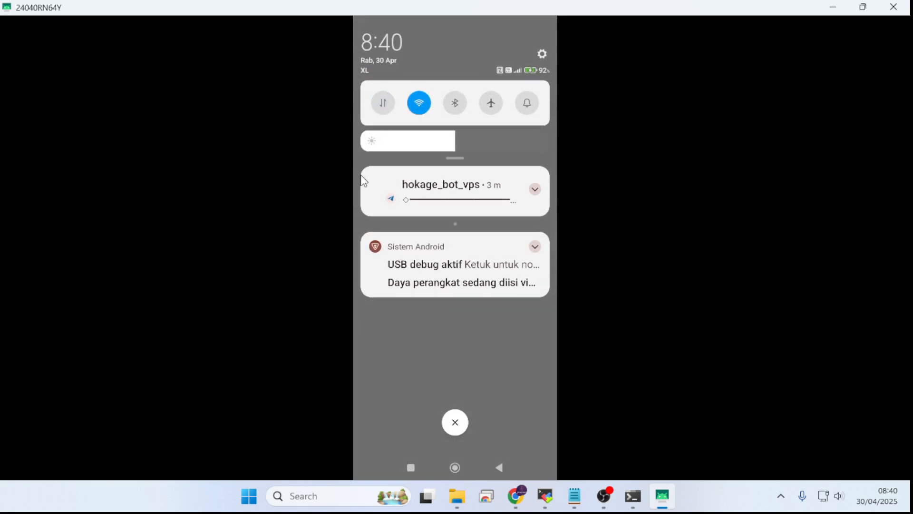
pyautogui.moveTo(405, 402); pyautogui.dragTo(484, 165)
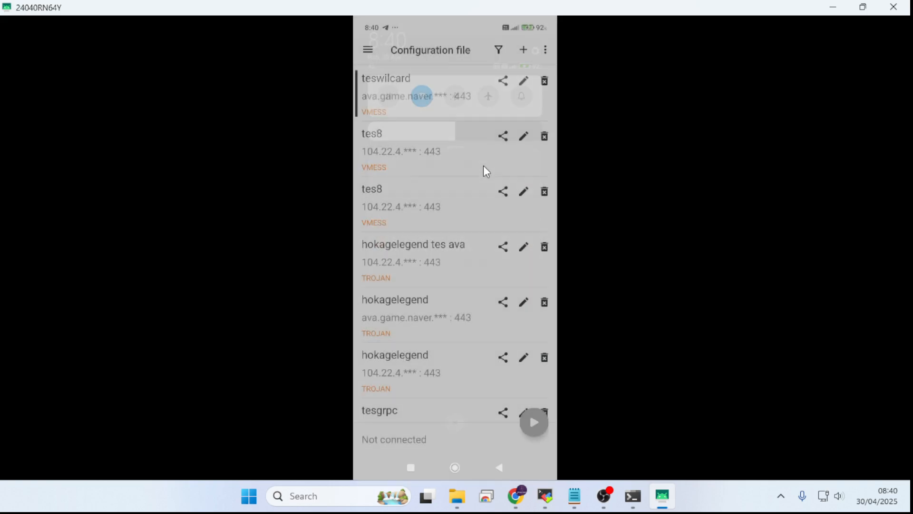
# Step: Start the VPN service with the teswilcard VMESS profile and test its connection
pyautogui.click(446, 100)
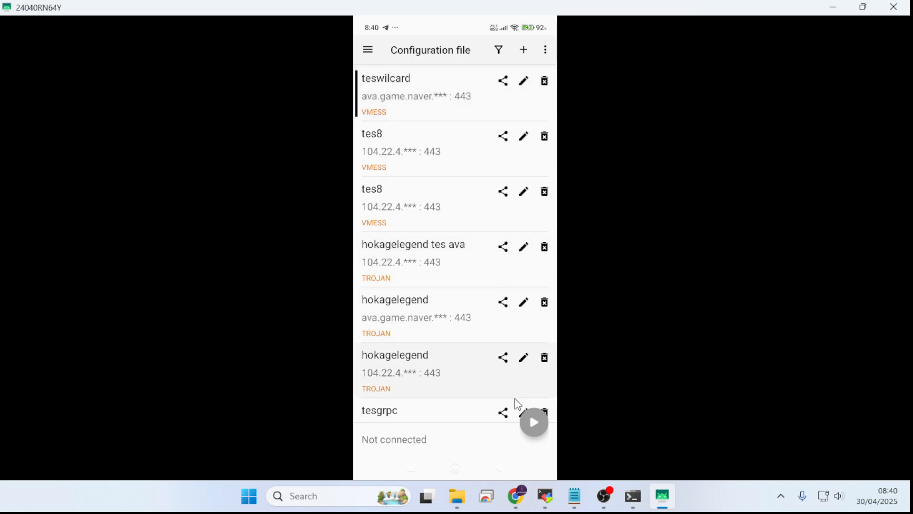
pyautogui.click(538, 436)
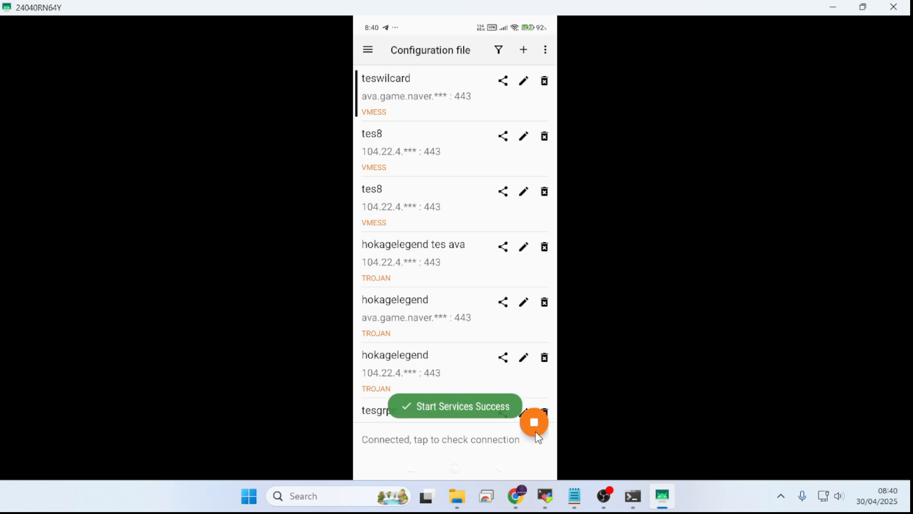
pyautogui.click(453, 442)
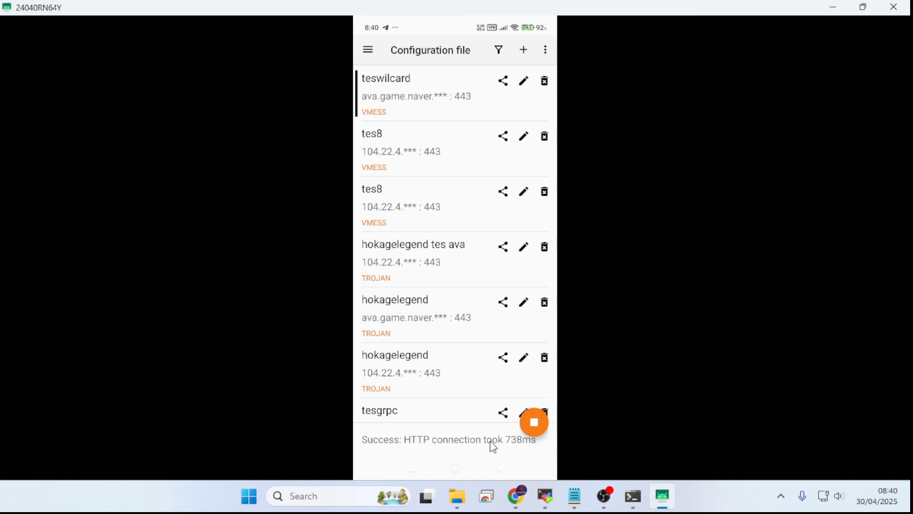
# Step: Review the teswilcard configuration's ws host and SNI without editing, and test the running connection again
pyautogui.click(524, 82)
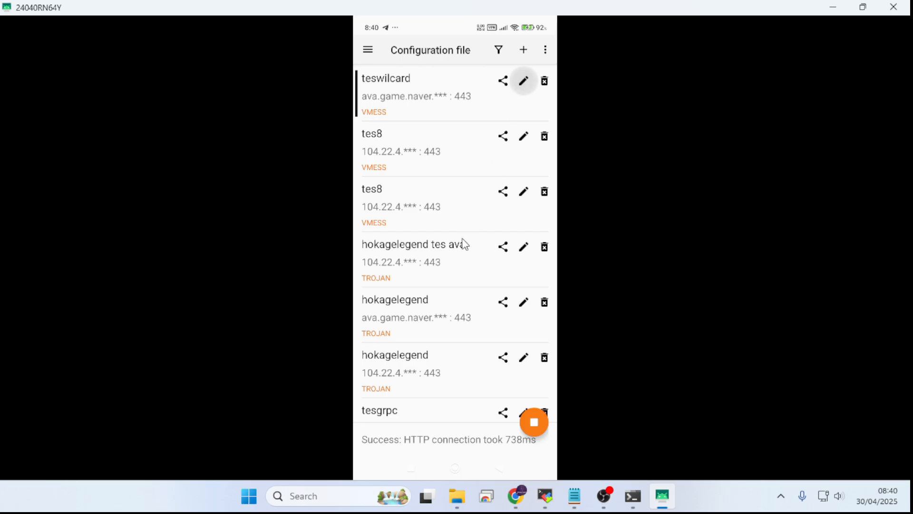
pyautogui.scroll(-5, 448, 258)
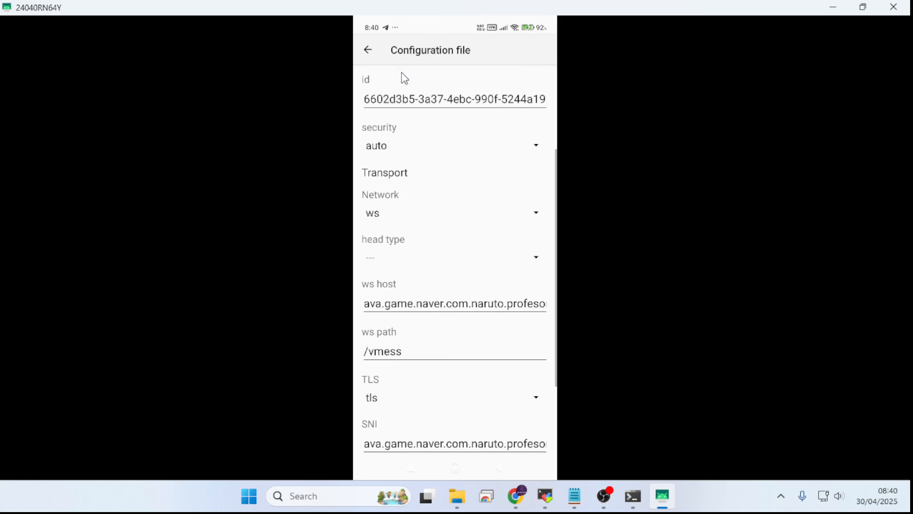
pyautogui.click(368, 50)
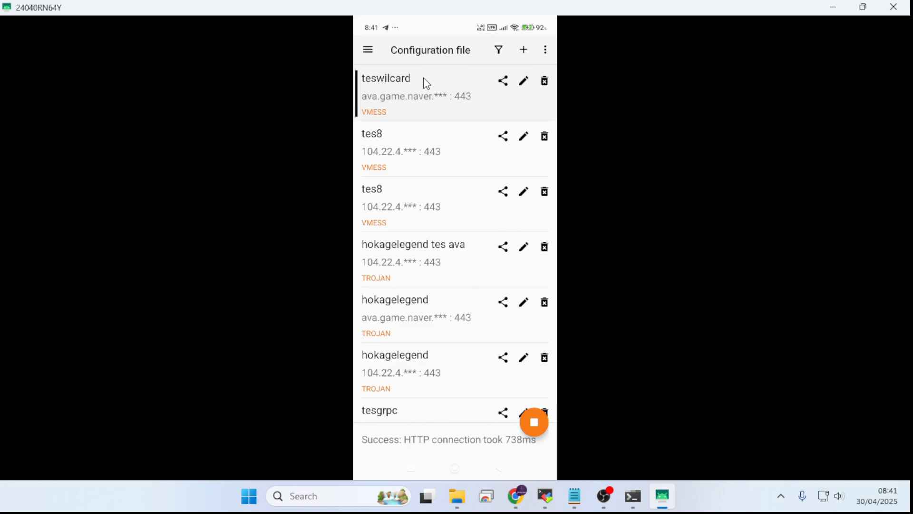
pyautogui.click(454, 440)
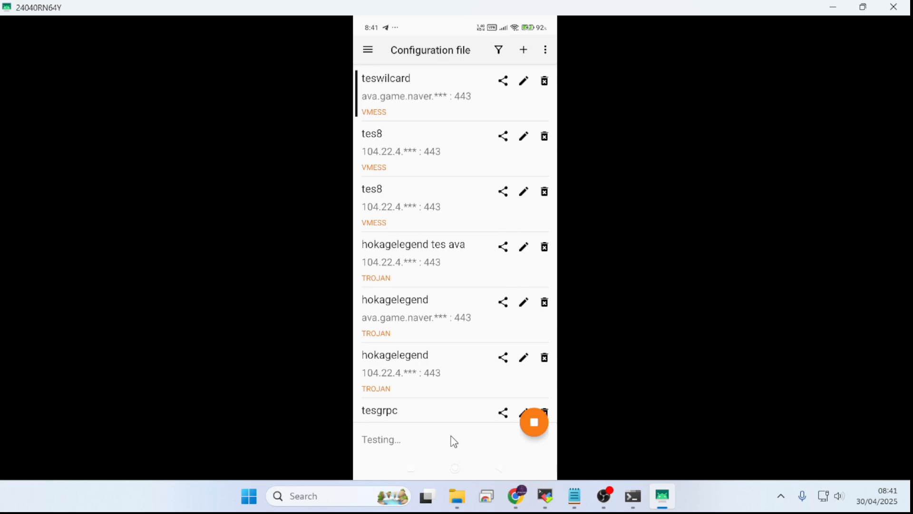